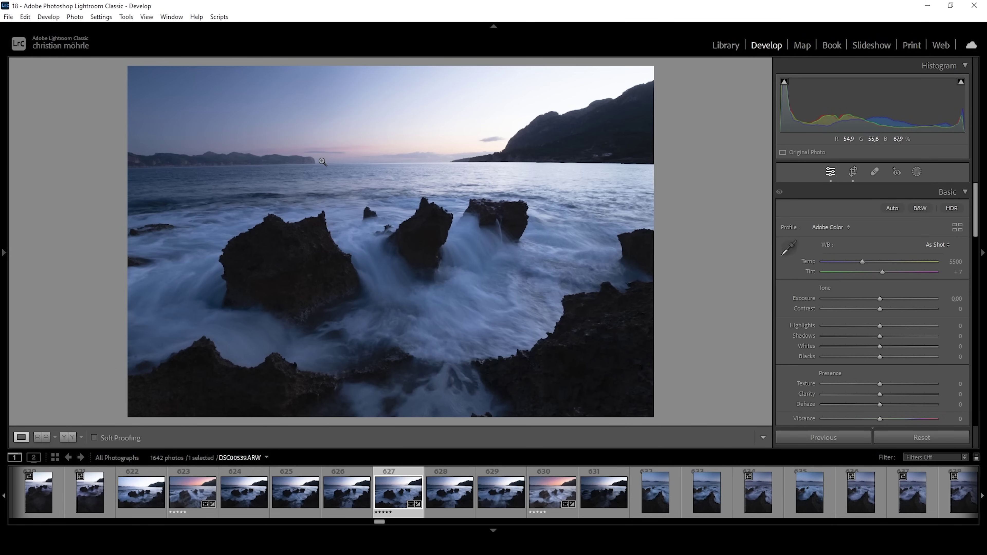
Collapse the Basic, Color Grading and Detail panels
click(965, 193)
click(966, 241)
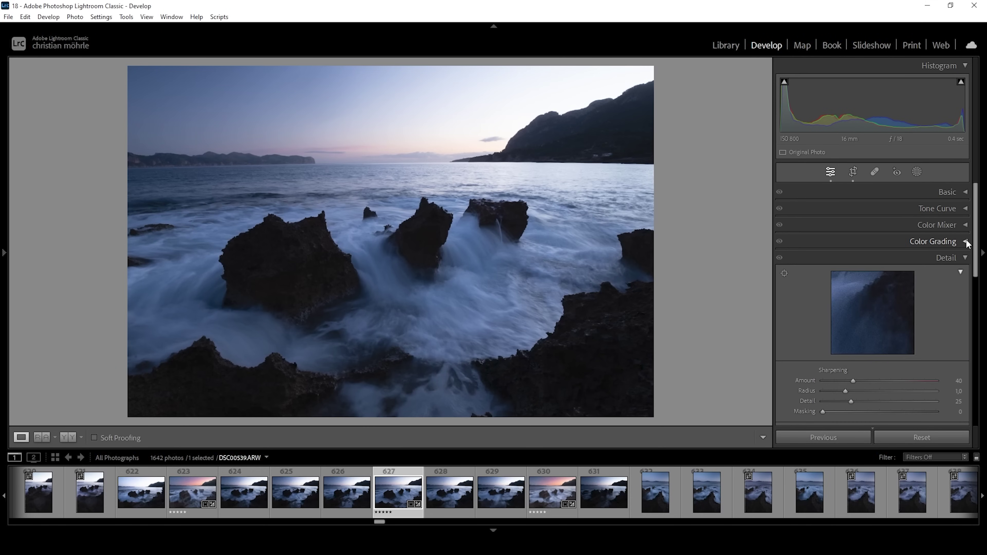
click(965, 258)
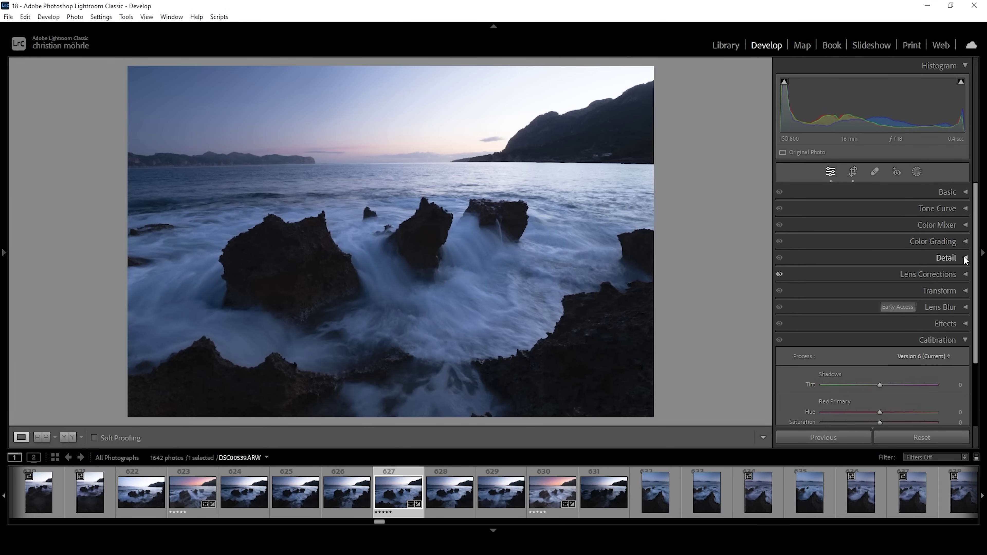
Set the Lens Corrections Manual Distortion Amount to +27, then collapse the panel
click(955, 275)
click(852, 255)
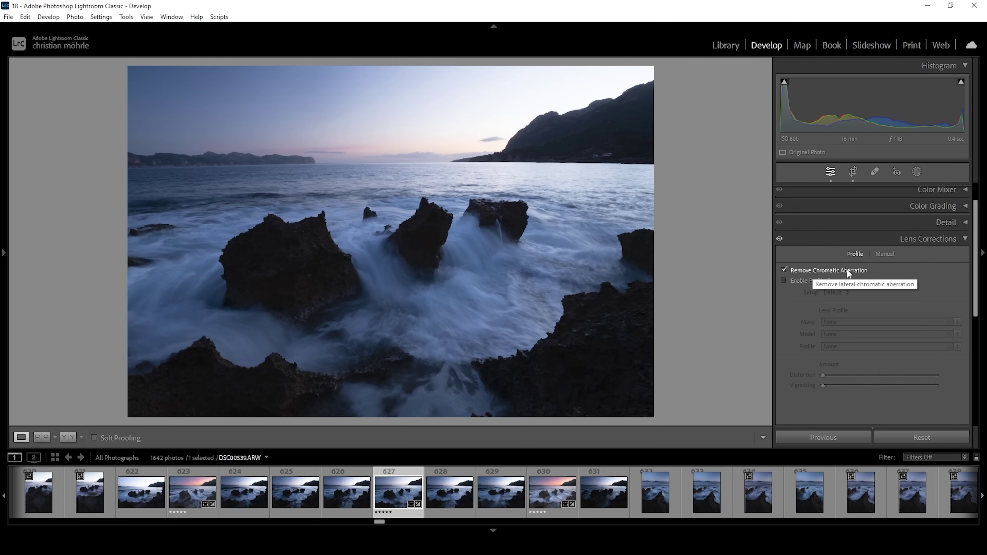
click(885, 254)
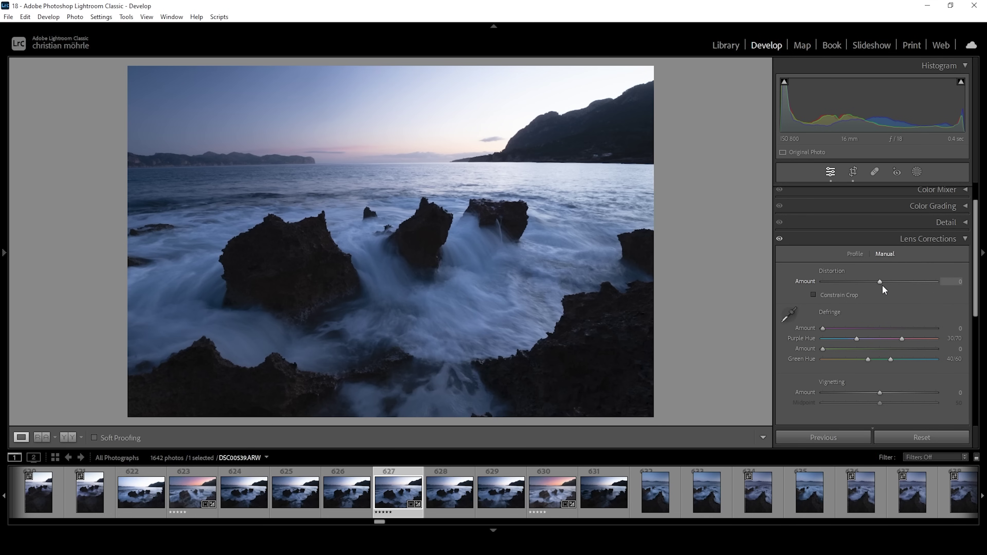
drag(880, 283, 896, 288)
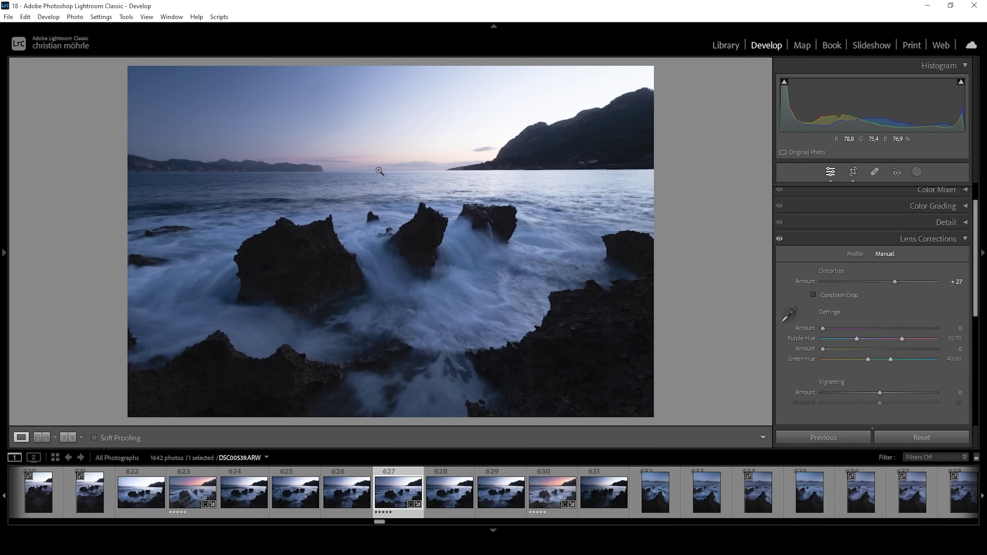
click(957, 239)
Change the Basic panel profile from Adobe Color to Adobe Neutral
scroll(975, 253, up, 2)
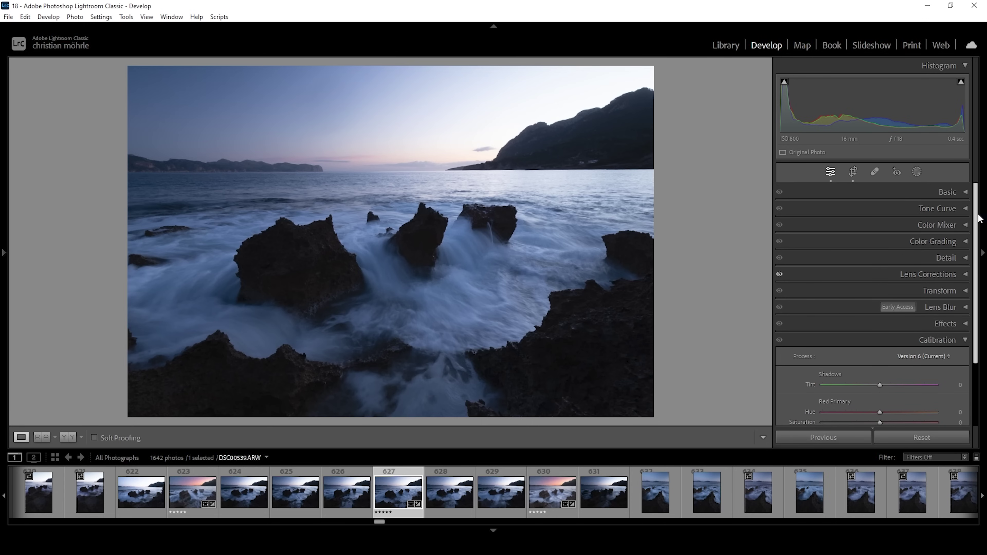
click(948, 195)
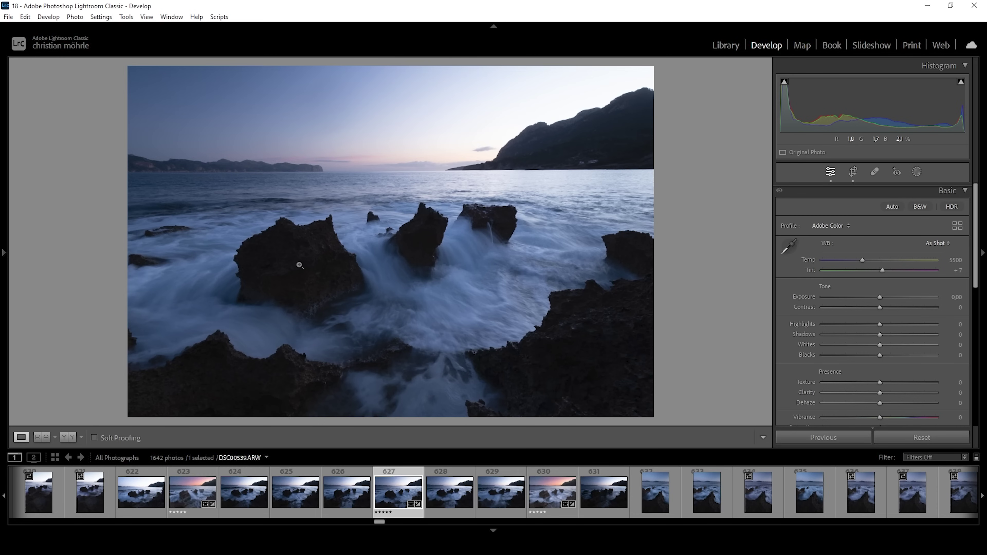
click(845, 228)
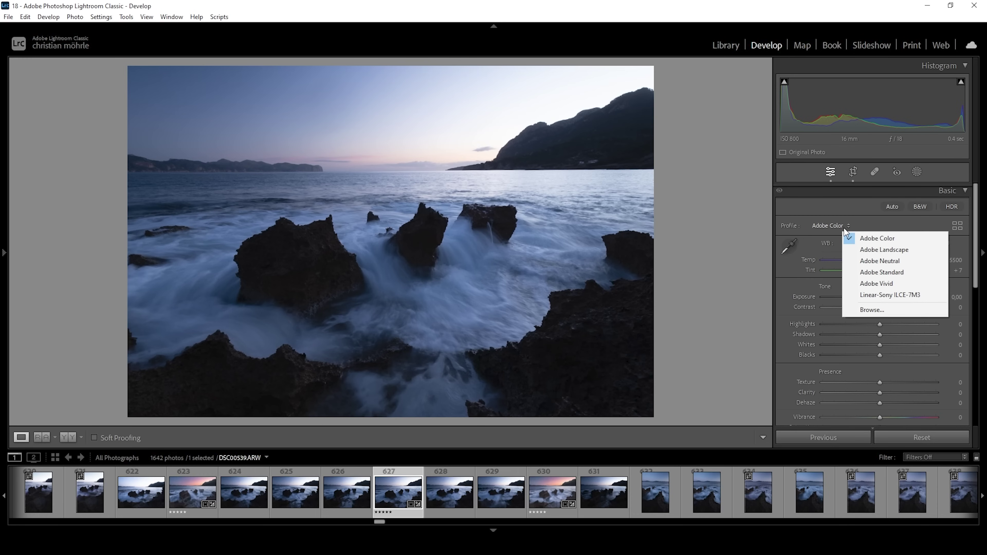
click(882, 261)
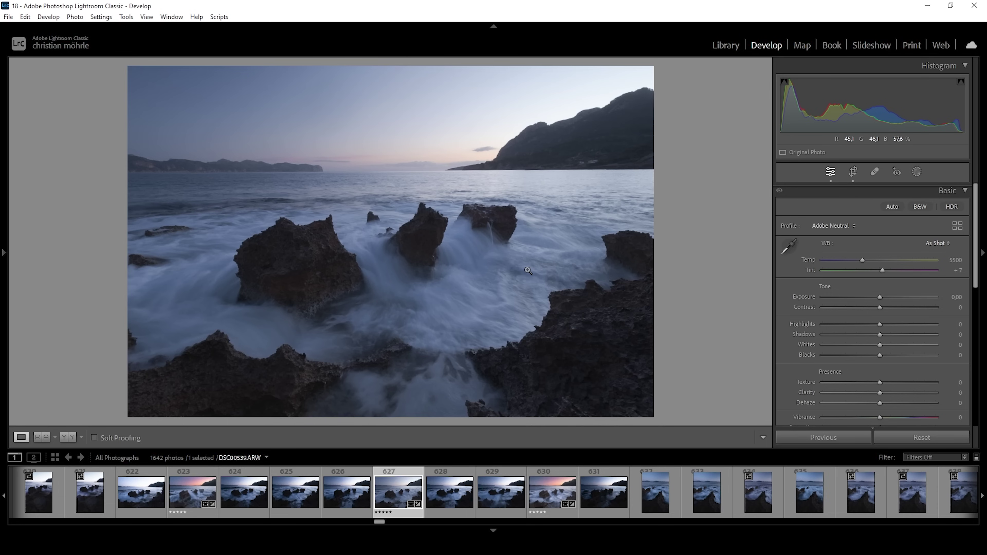
Set Exposure +0.34, Highlights −39, Shadows +22, Blacks +11 and warm Temp to about 5801
drag(882, 296, 886, 305)
click(882, 299)
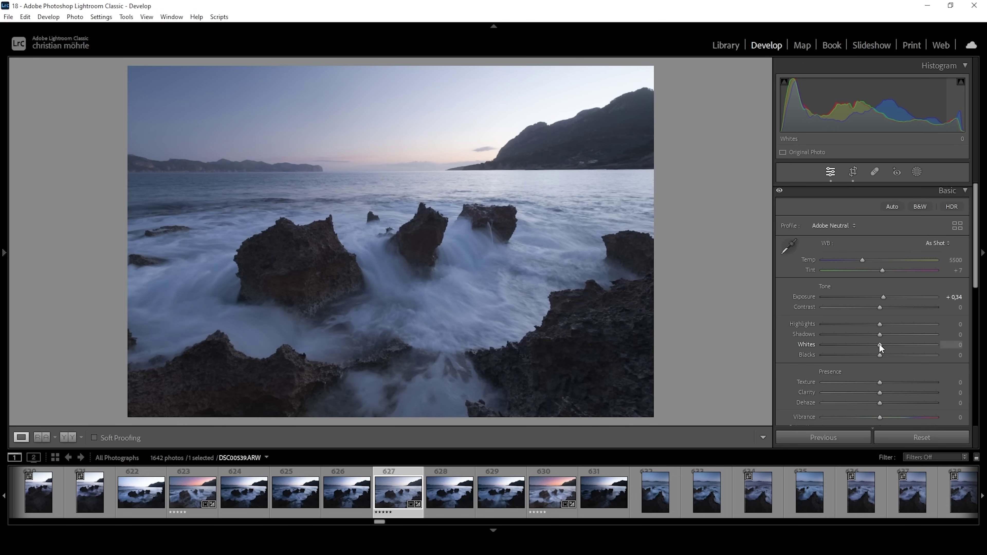
drag(879, 324, 858, 325)
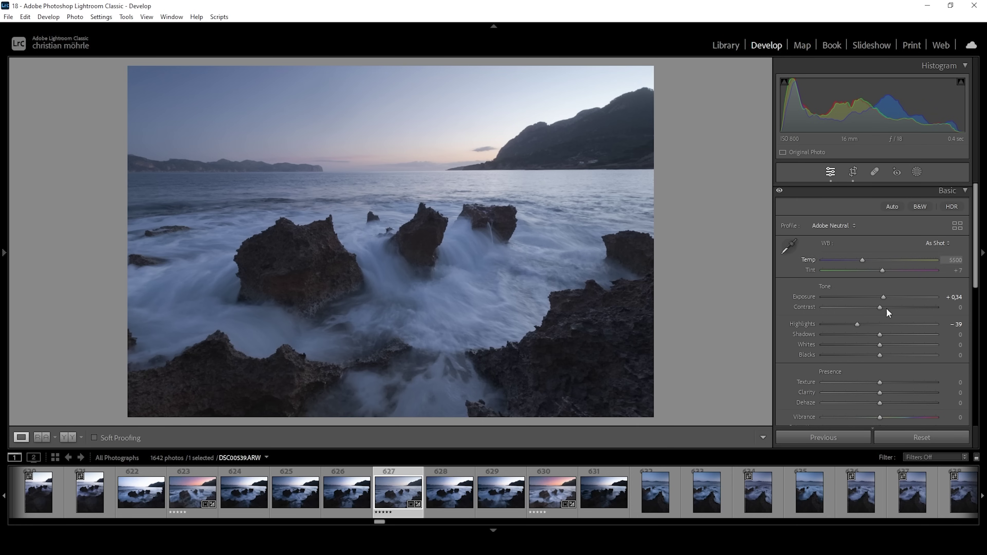
drag(880, 334, 892, 335)
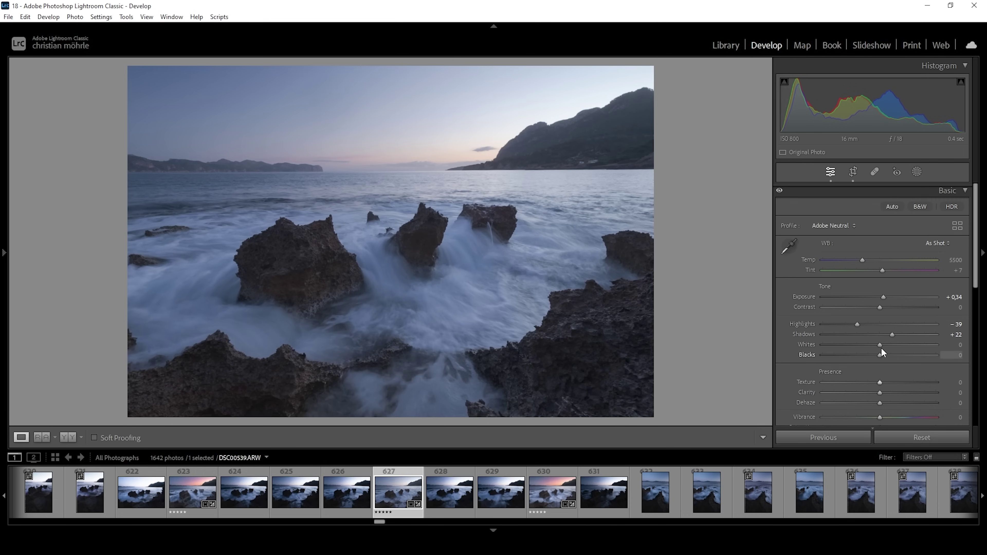
drag(880, 355, 887, 356)
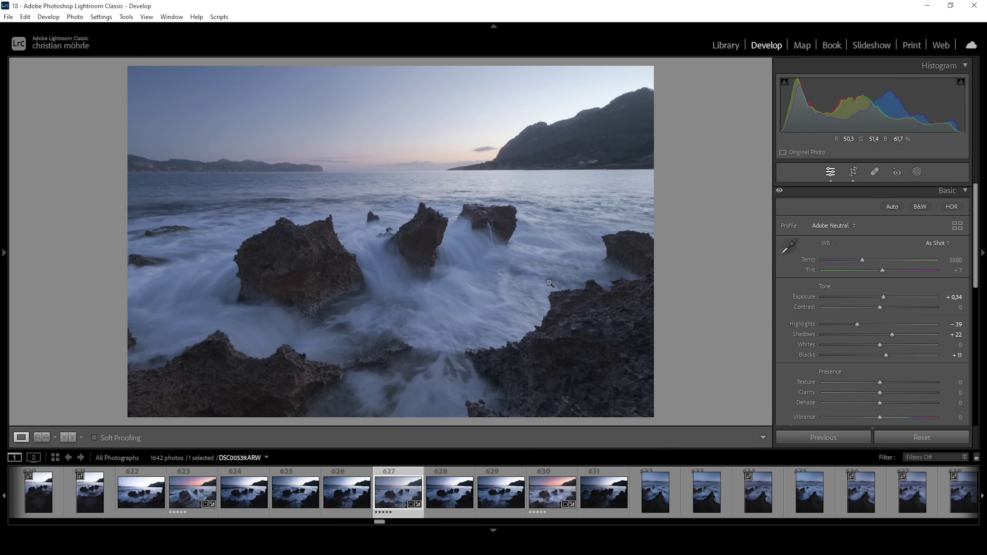
drag(862, 261, 869, 262)
drag(977, 195, 977, 240)
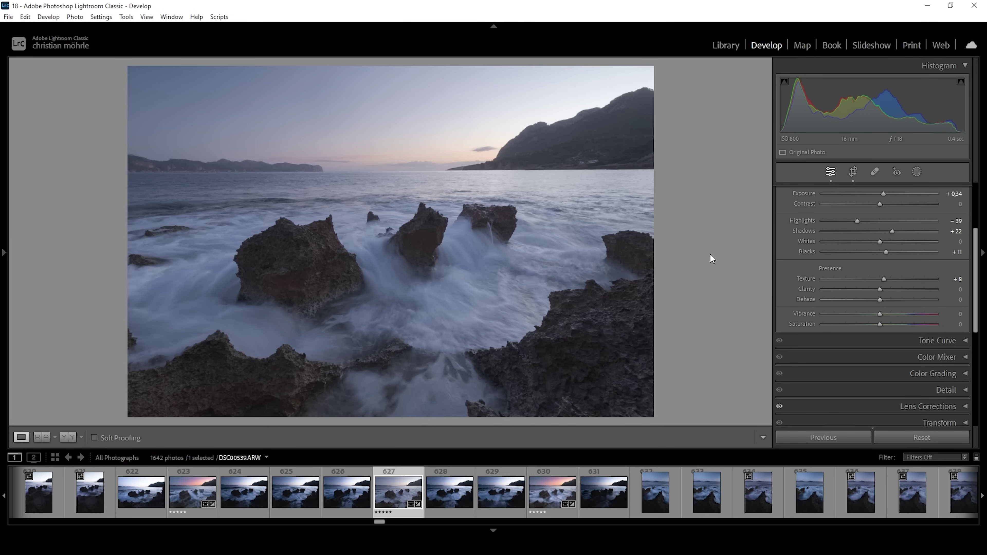
Set Texture +8, Clarity −3, Dehaze −3, Vibrance +10, then compare Before/After and return to Loupe
drag(807, 279, 826, 299)
drag(881, 304, 879, 304)
click(69, 438)
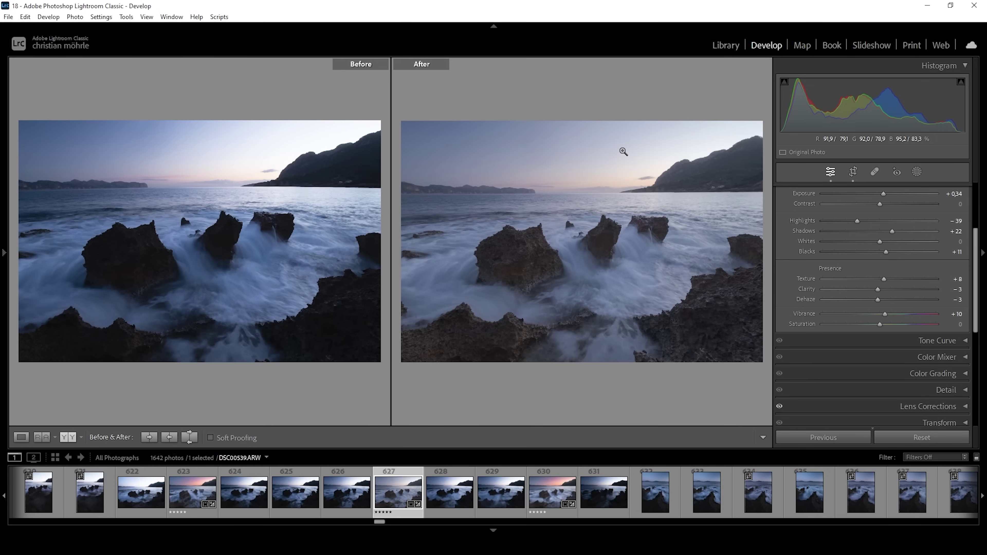
key(d)
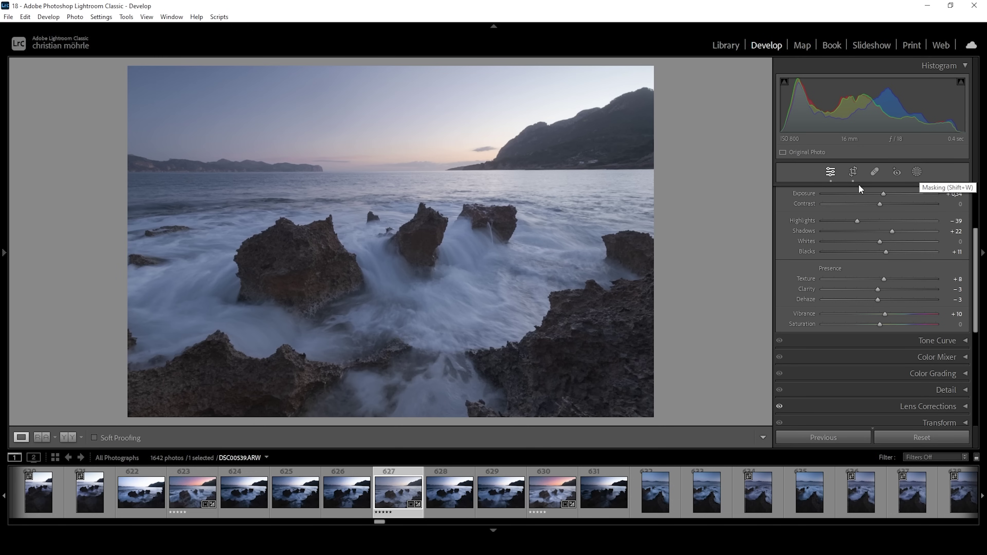
Place a linear gradient mask over the sky at the horizon with Highlights −25
click(918, 170)
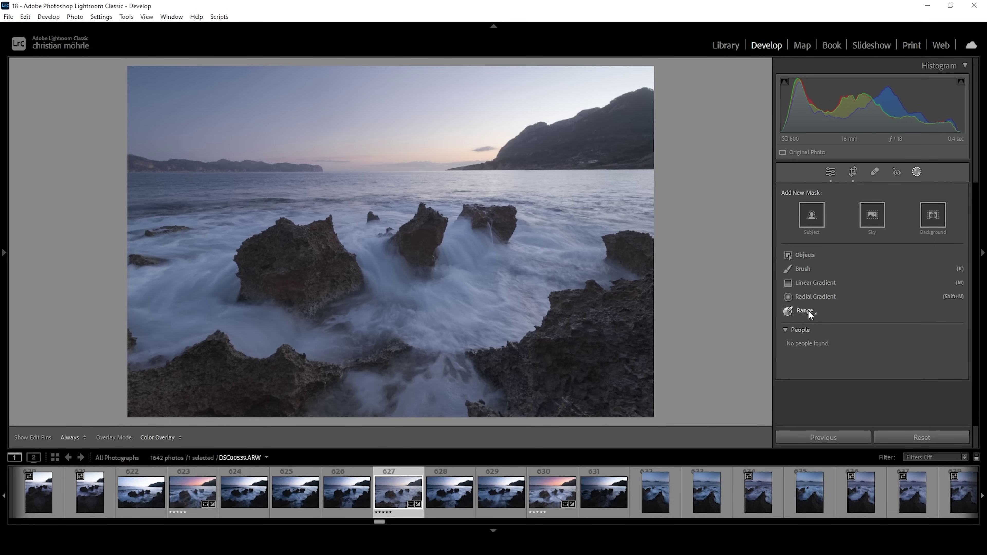
click(815, 284)
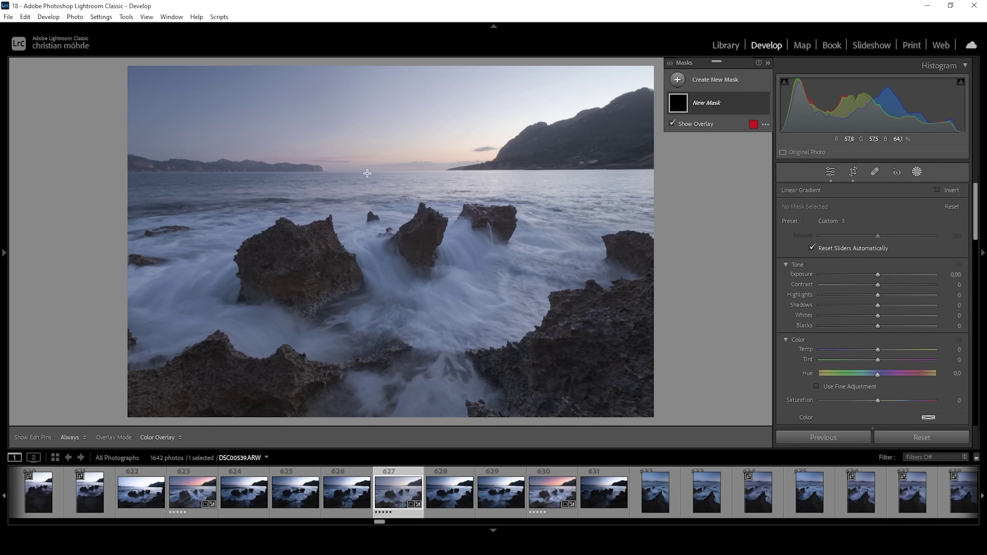
drag(372, 172, 375, 176)
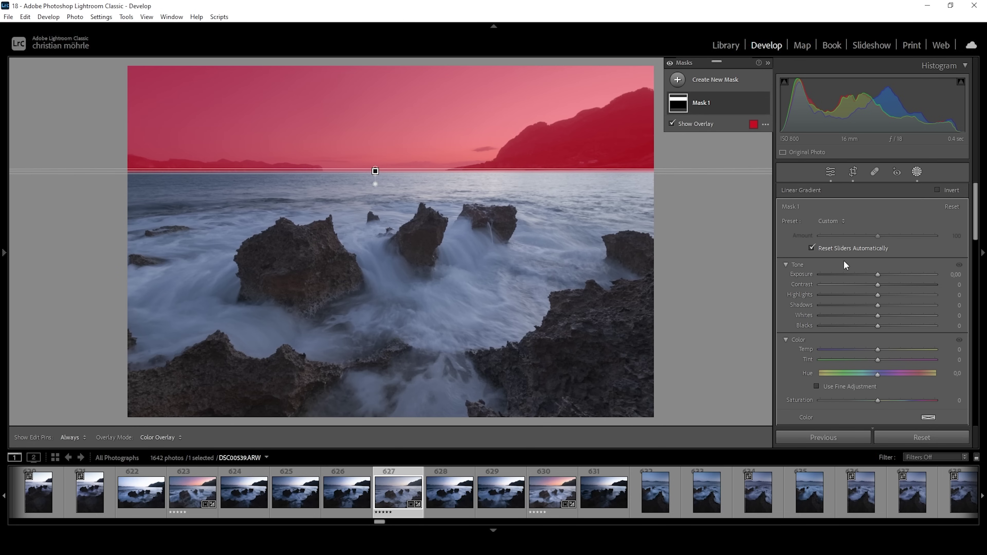
drag(878, 295, 863, 295)
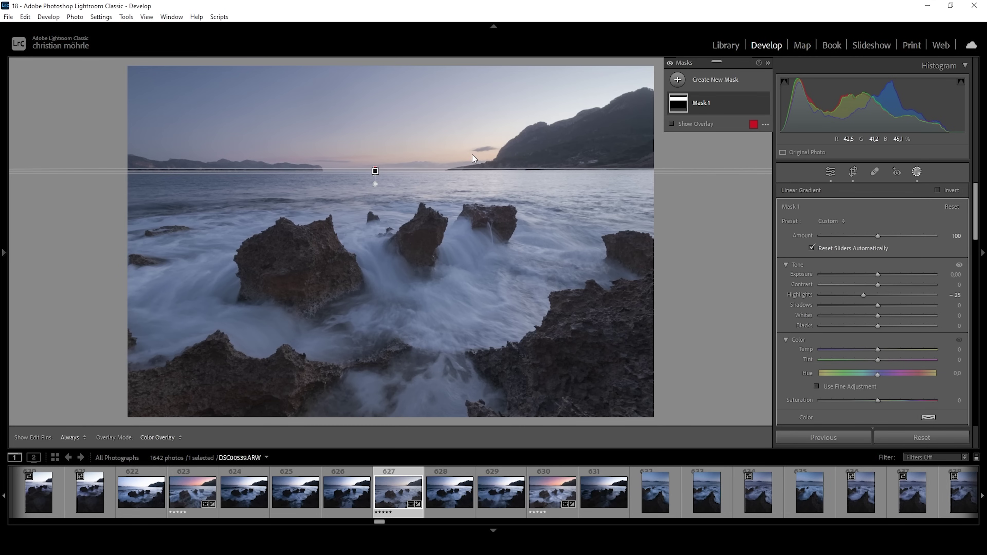
mouse_move(375, 171)
Draw a radial gradient ellipse over the rocks and surf, rotated to follow the shoreline
click(678, 81)
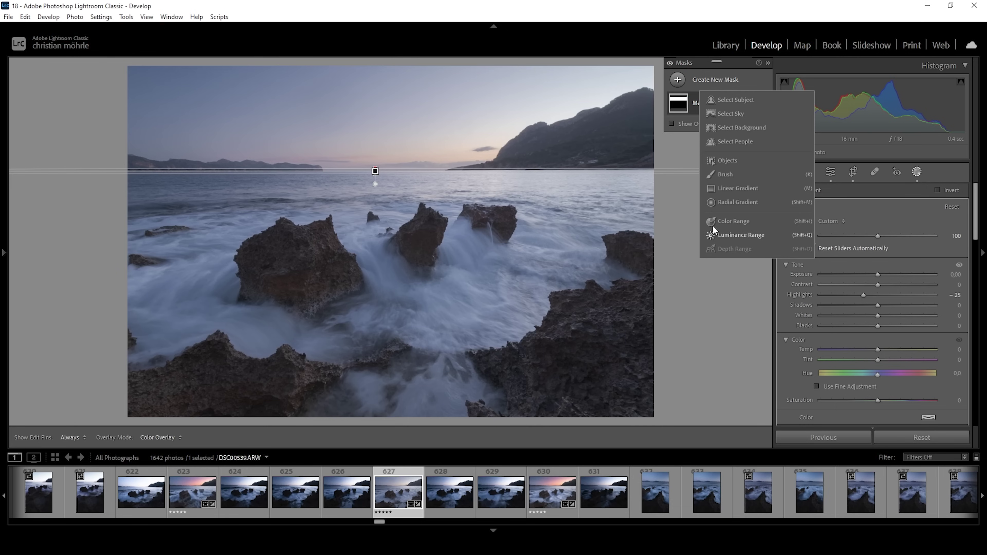
click(723, 202)
drag(353, 275, 619, 399)
drag(630, 256, 630, 227)
drag(363, 277, 428, 268)
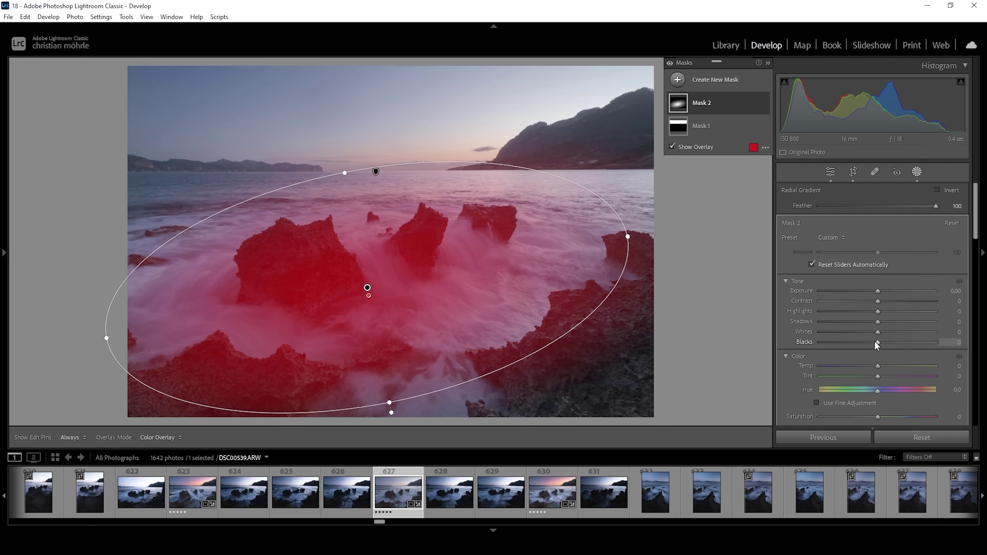
Give the radial mask Whites 38, Texture 13 and Clarity 36, then exit masking
drag(878, 332, 900, 334)
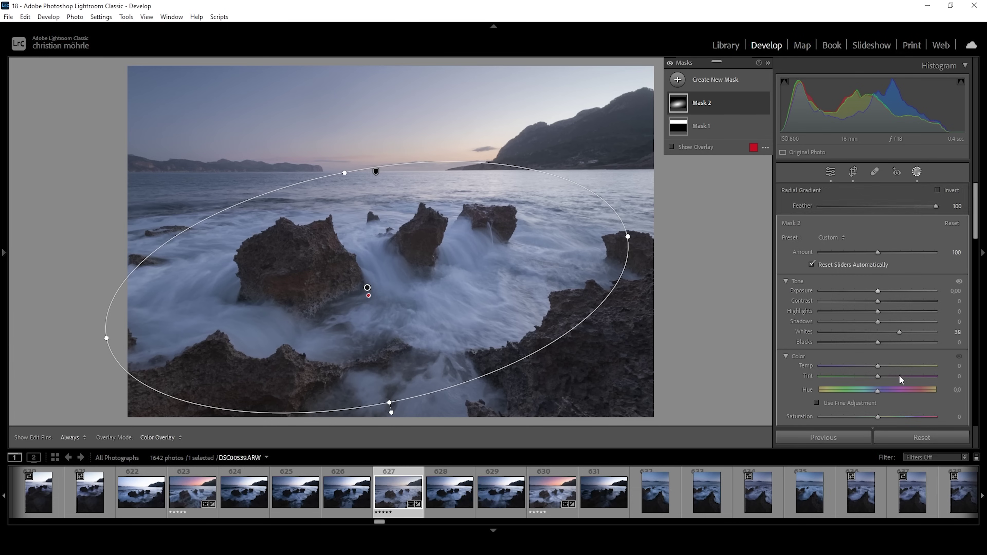
scroll(899, 374, down, 3)
drag(879, 363, 881, 363)
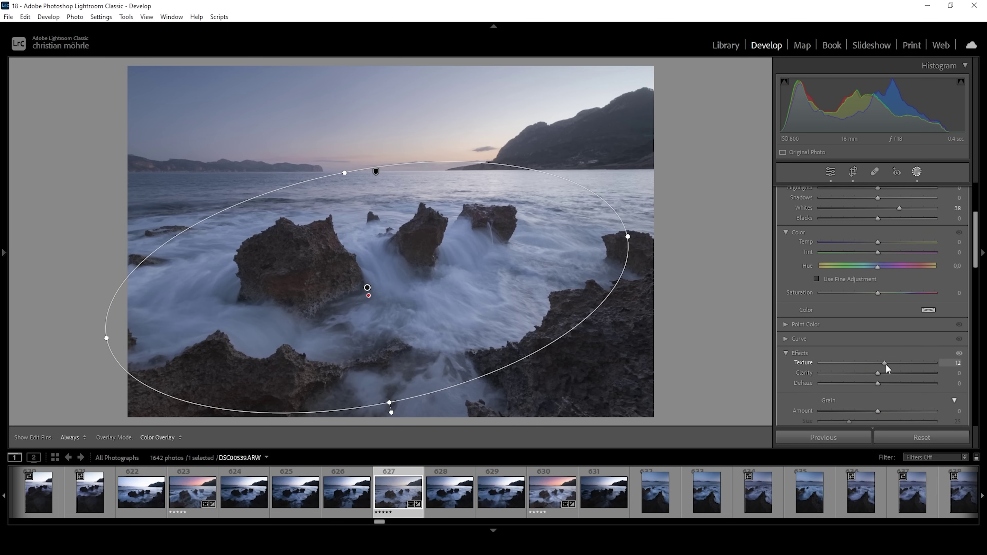
drag(882, 373, 900, 375)
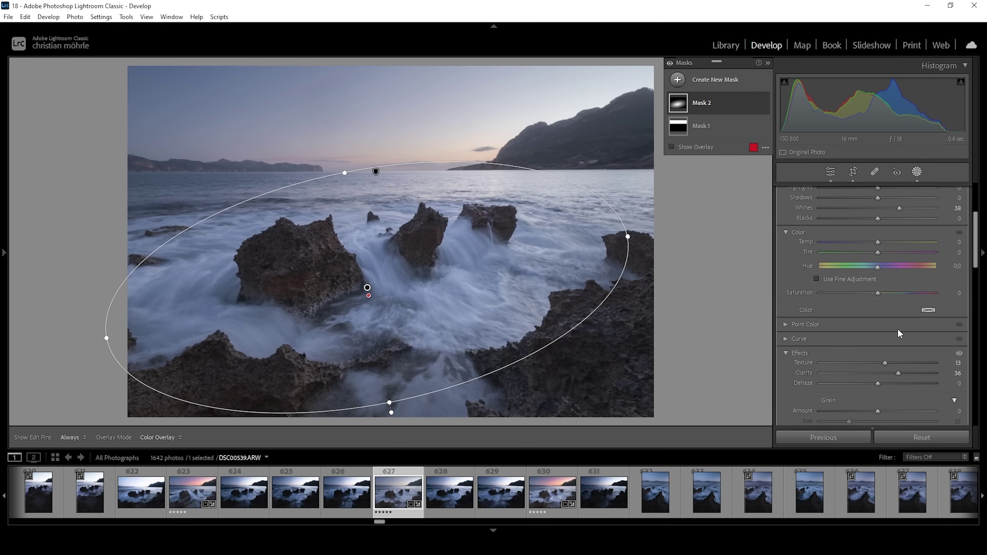
key(shift+w)
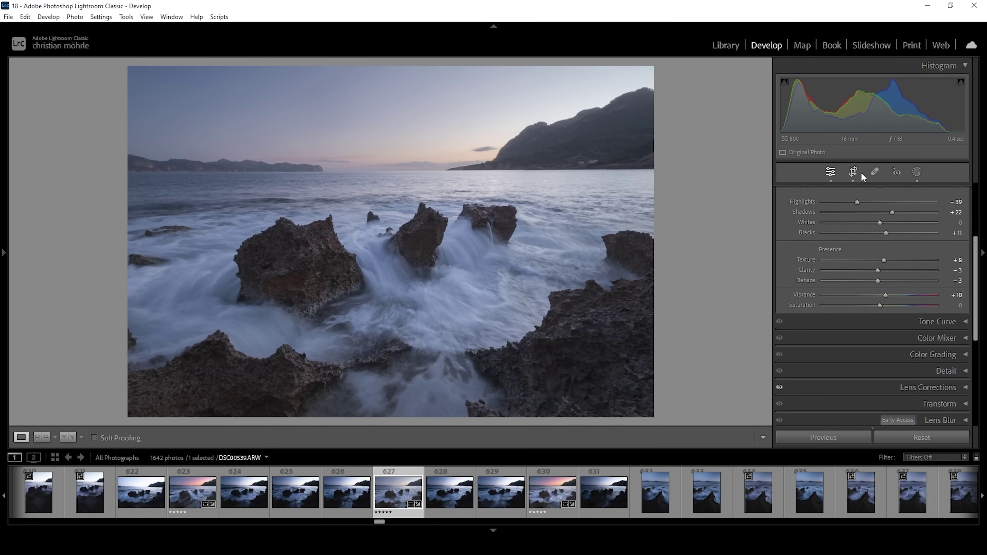
Add another linear gradient mask over the sky at the horizon
click(917, 172)
click(677, 78)
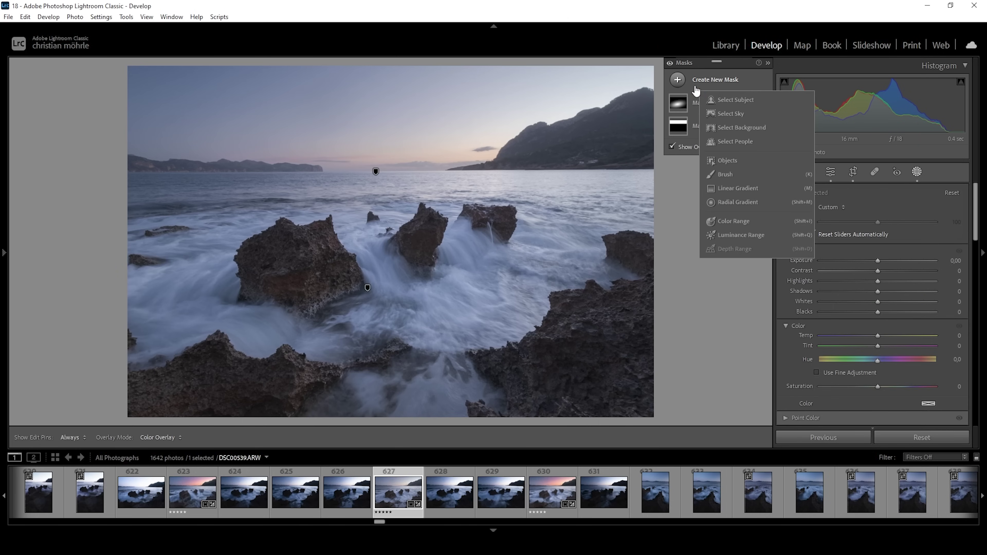
click(735, 188)
drag(394, 170, 394, 173)
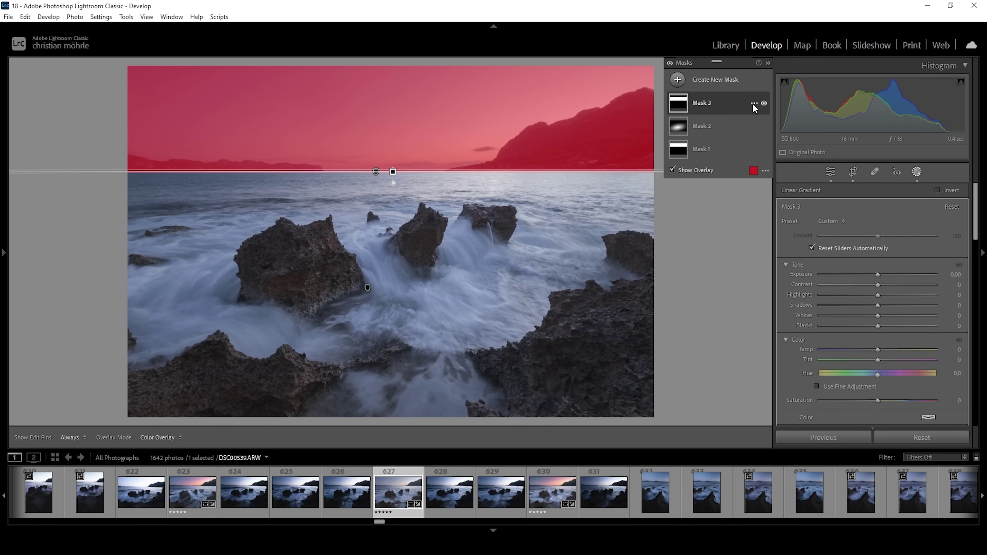
Subtract a Select Sky selection from Mask 3
right_click(753, 103)
click(725, 104)
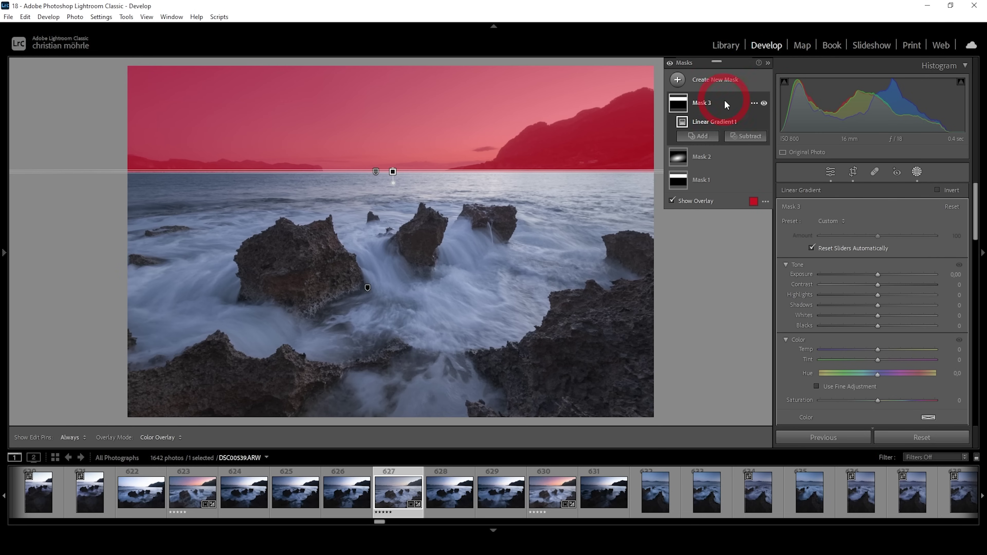
click(746, 137)
click(751, 175)
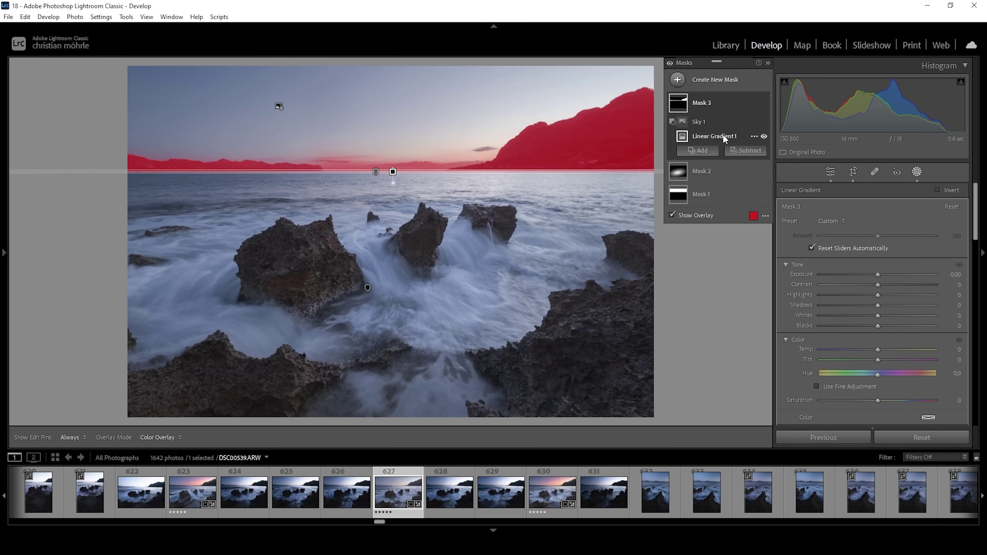
Nudge Mask 3's linear gradient higher and set Exposure −0.75, Contrast 35, Temp 10
click(393, 172)
drag(393, 171, 393, 171)
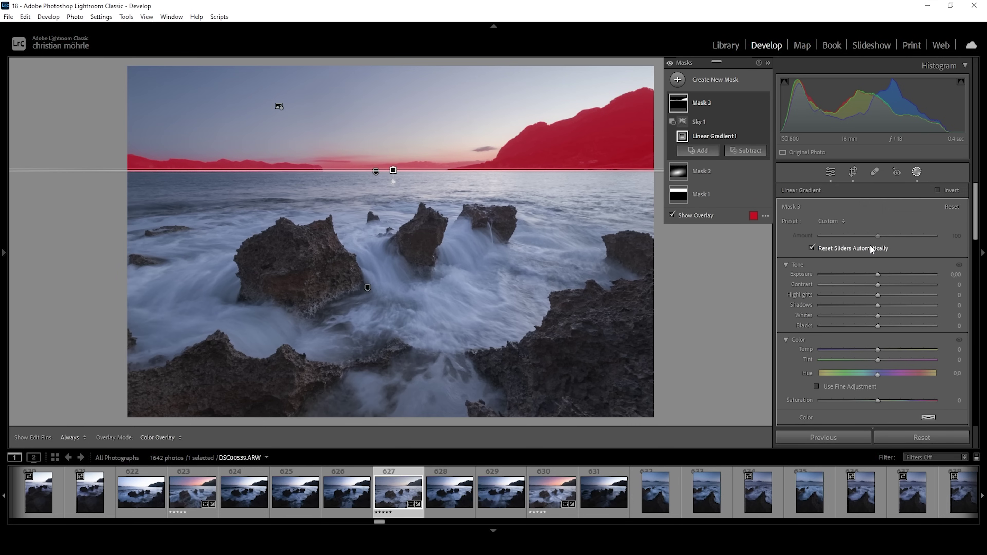
drag(878, 274, 897, 283)
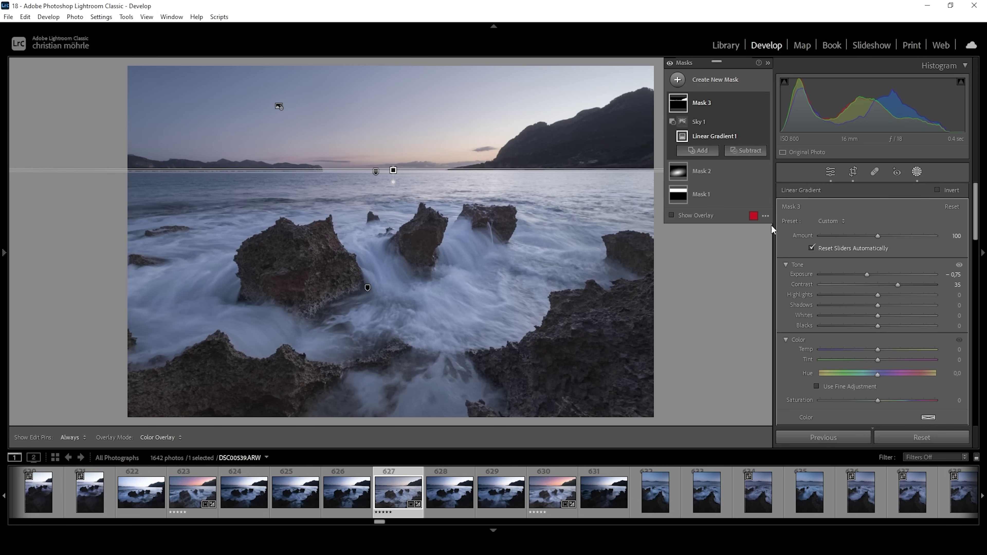
drag(879, 349, 885, 349)
Create a new Select Sky mask as Mask 4
key(shift+w)
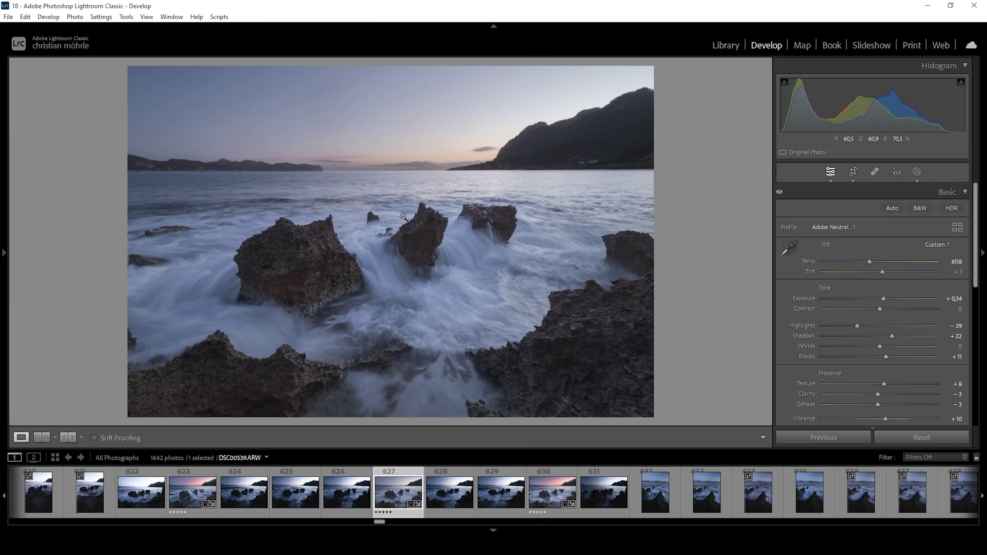
click(917, 172)
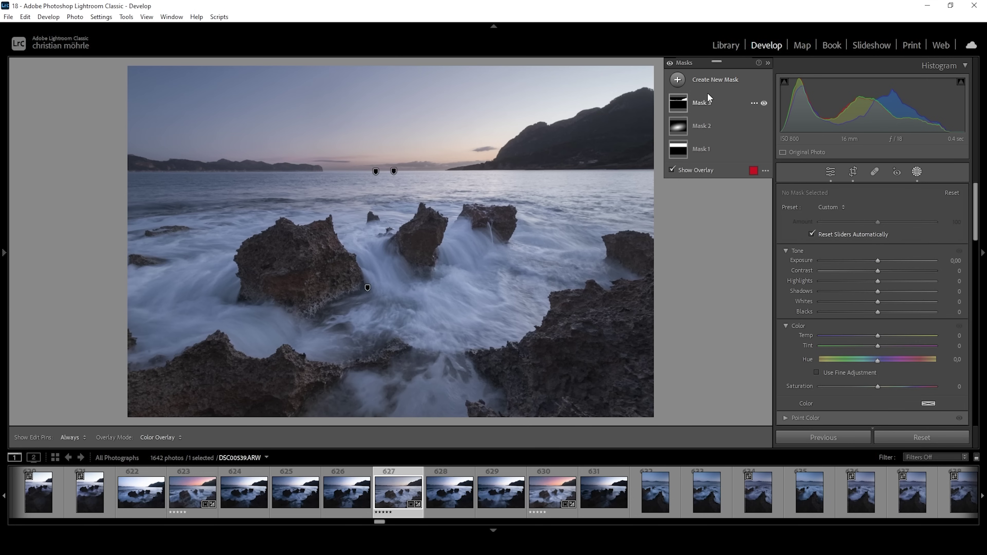
click(678, 79)
click(734, 116)
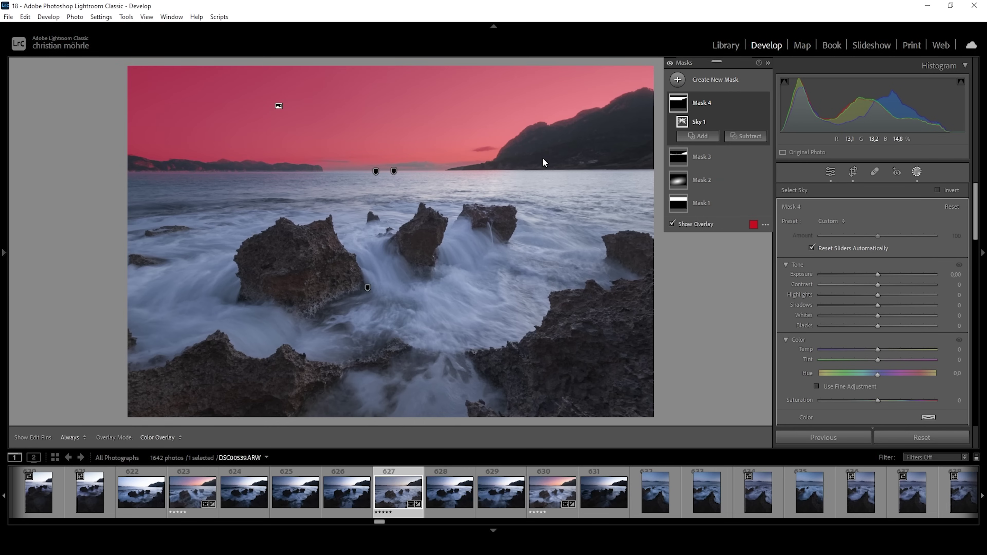
Intersect Mask 4 with a second Select Sky selection
click(754, 104)
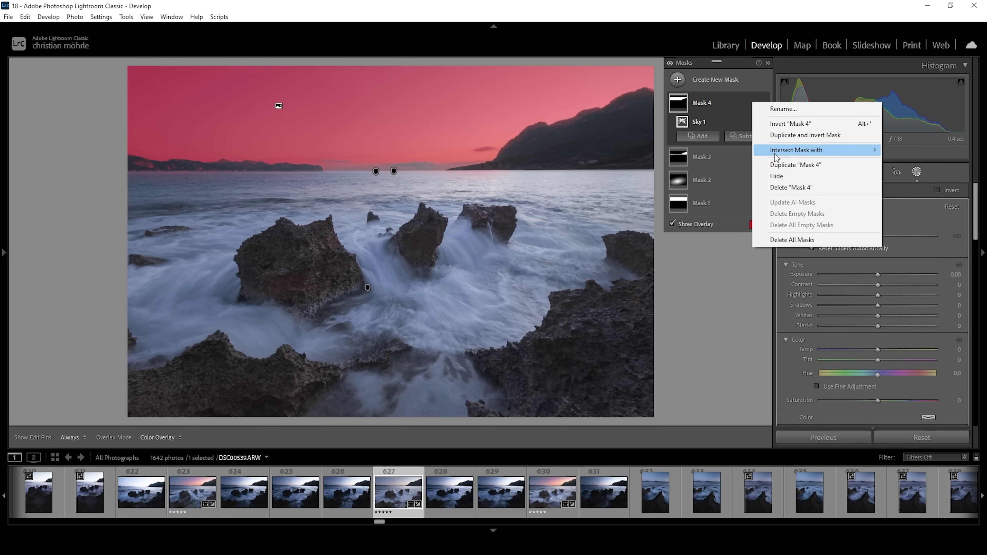
mouse_move(776, 152)
click(906, 162)
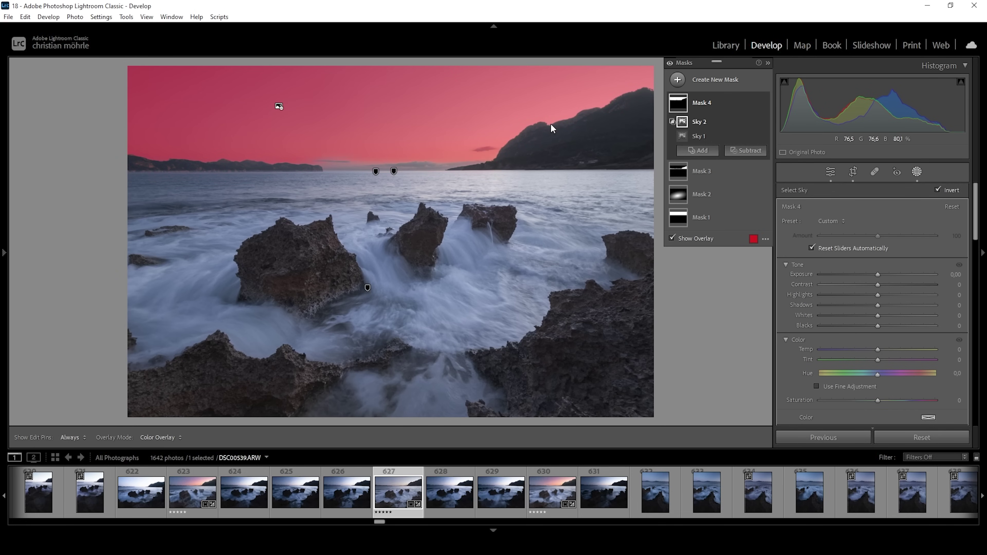
Intersect Mask 4 with a radial gradient ellipse tilted over the right-hand sky
click(755, 104)
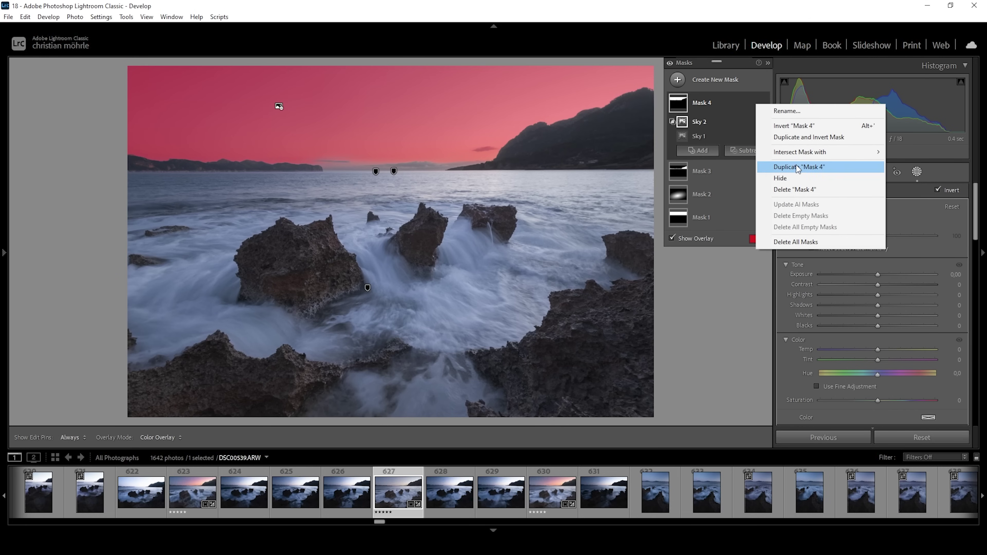
mouse_move(804, 155)
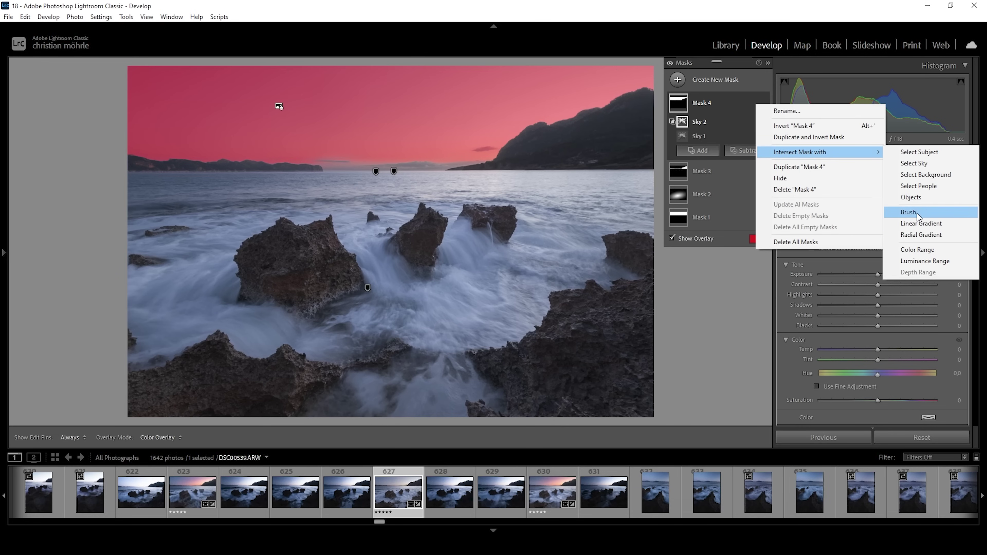
click(922, 235)
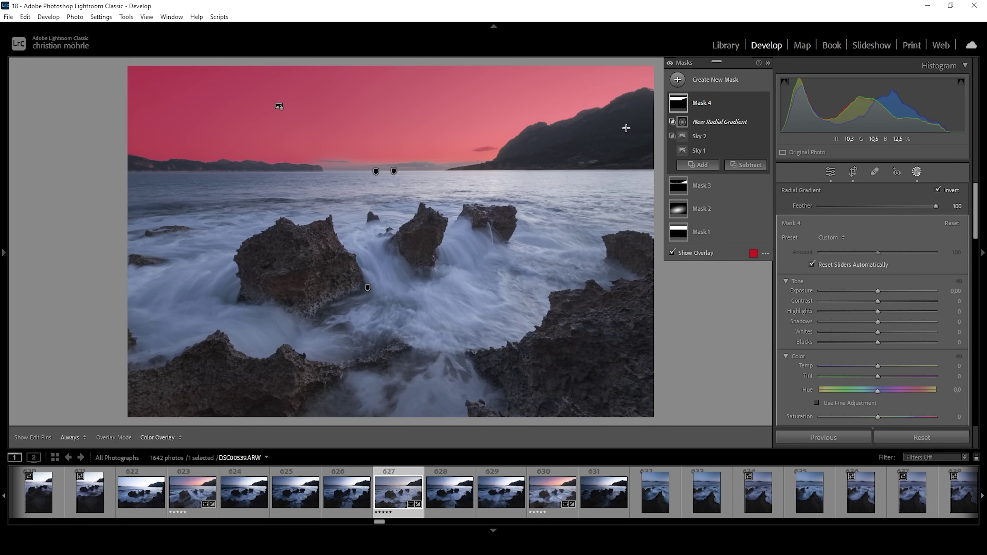
drag(468, 127, 705, 216)
drag(223, 130, 249, 177)
drag(469, 127, 538, 123)
drag(311, 175, 310, 177)
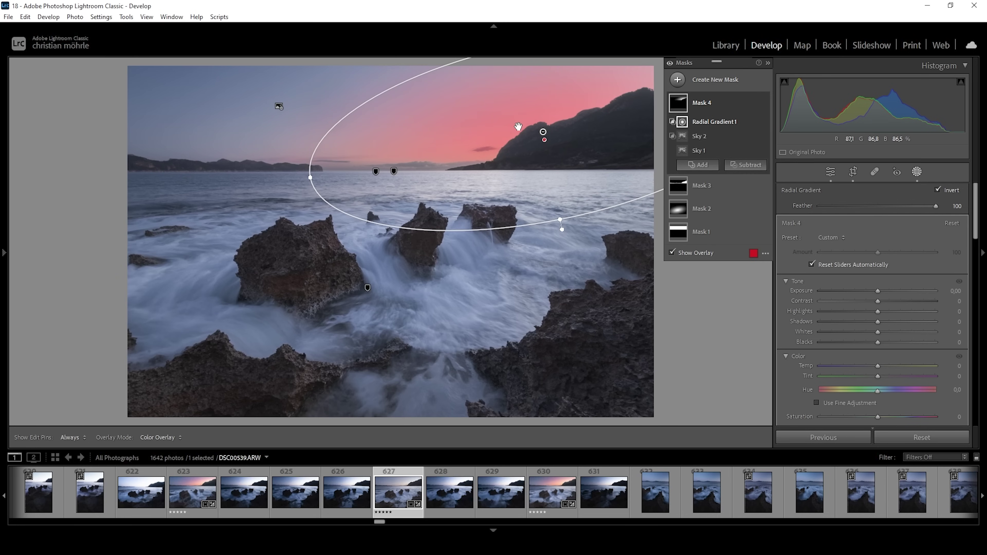
Warm the masked sky with Temp 43, Tint 59 and Saturation 36
drag(877, 367, 881, 367)
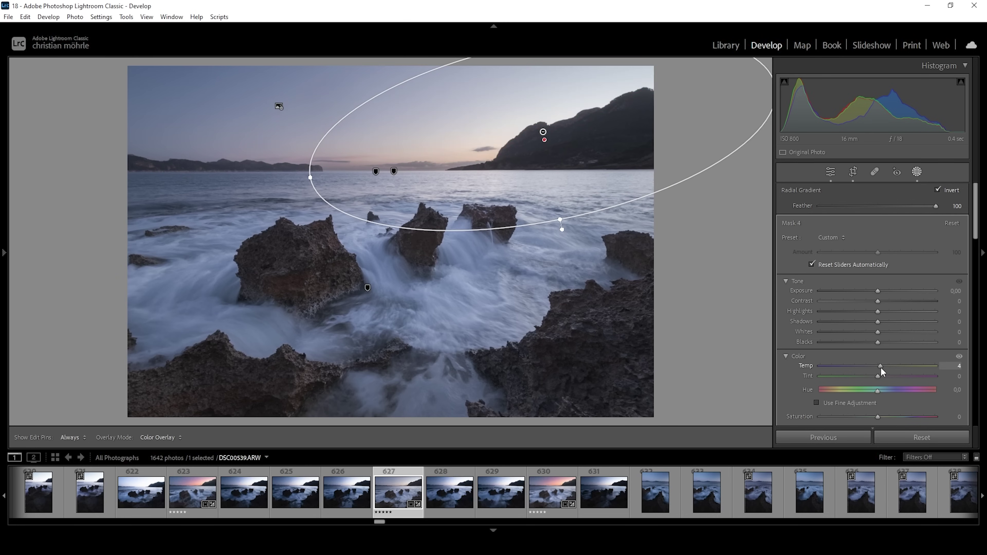
drag(896, 371, 901, 372)
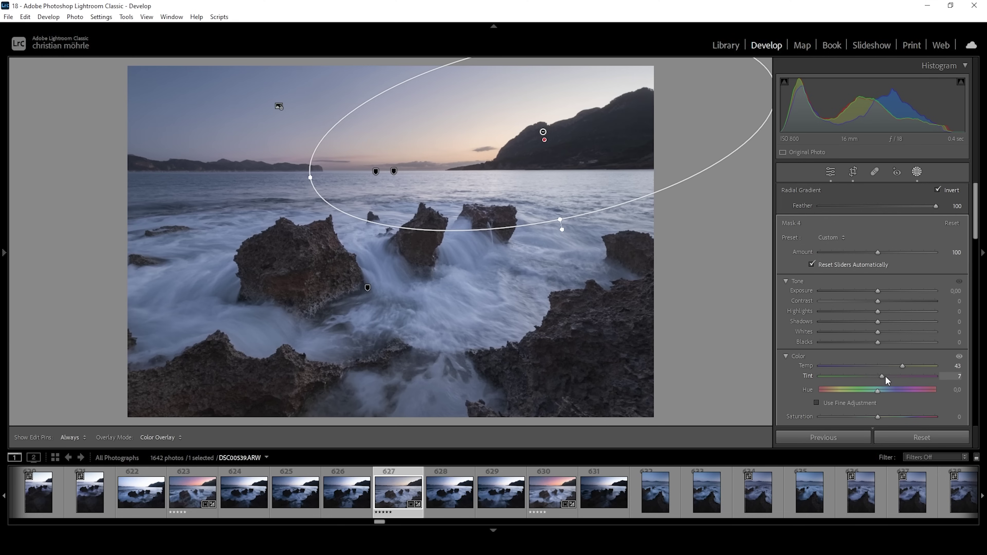
drag(904, 375, 914, 376)
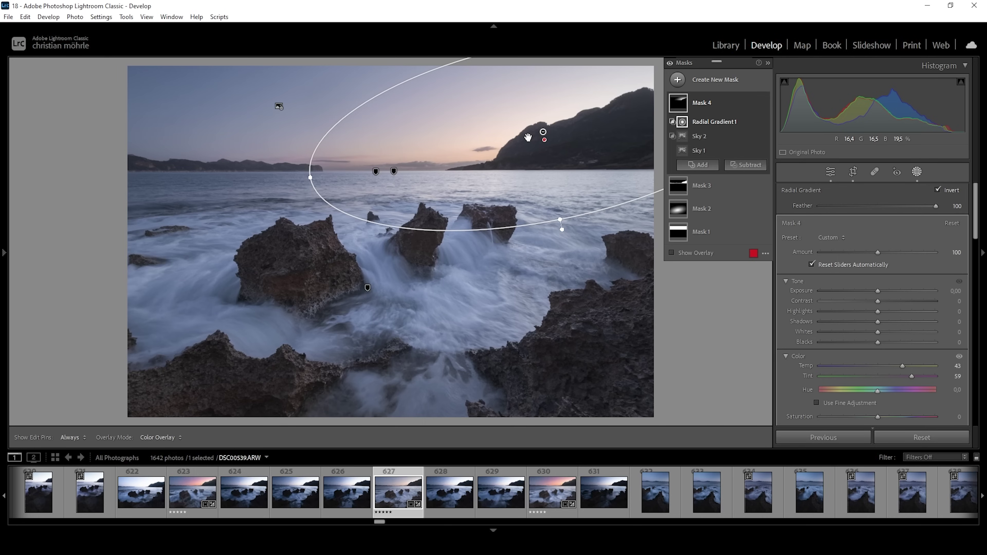
drag(879, 417, 884, 421)
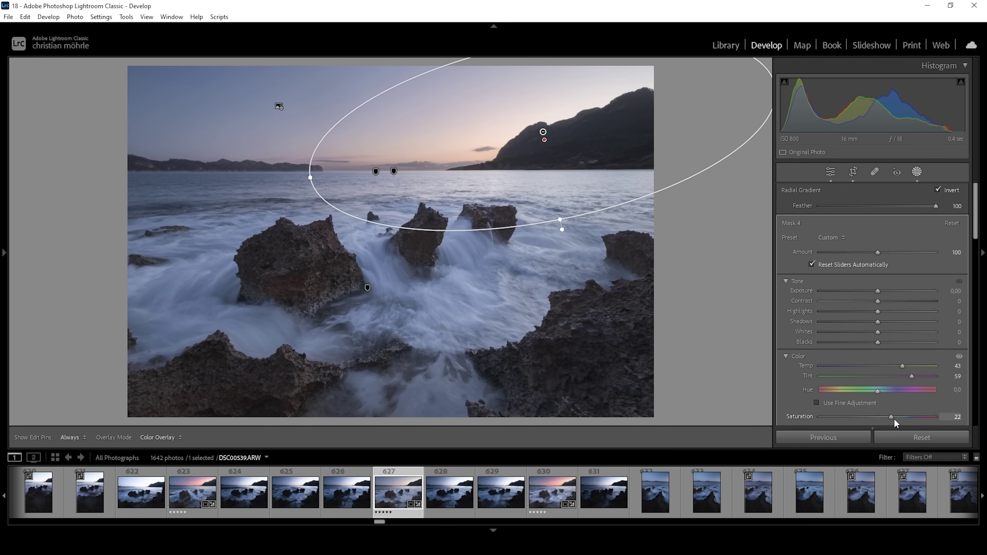
drag(901, 420, 901, 420)
drag(977, 190, 978, 219)
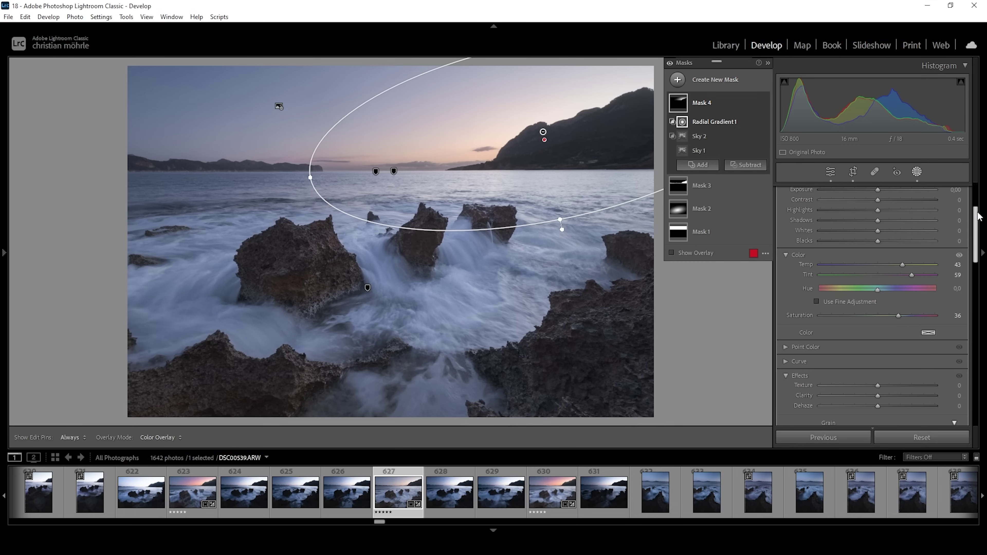
Tint Mask 4 with an orange colour of Hue 23 and Saturation 95
click(930, 333)
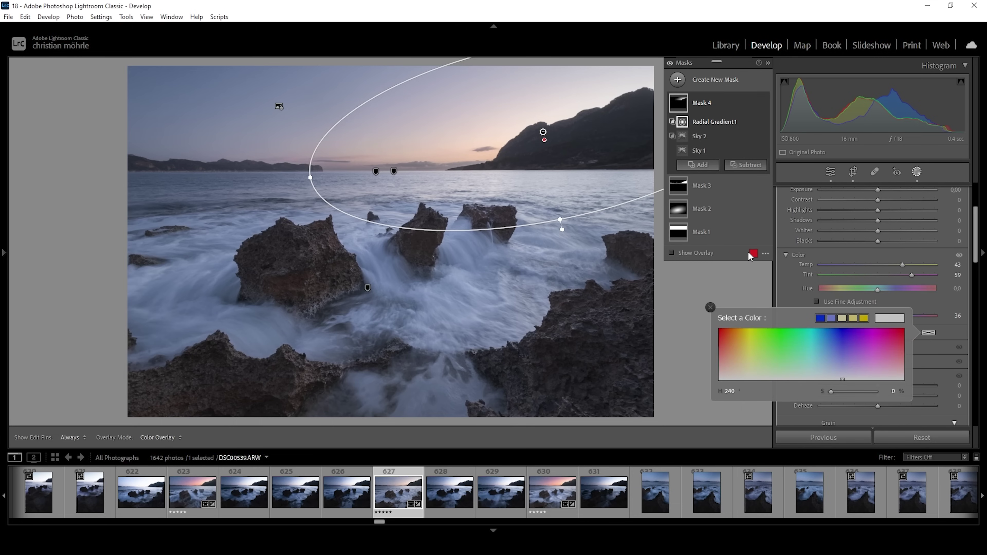
drag(734, 364, 734, 355)
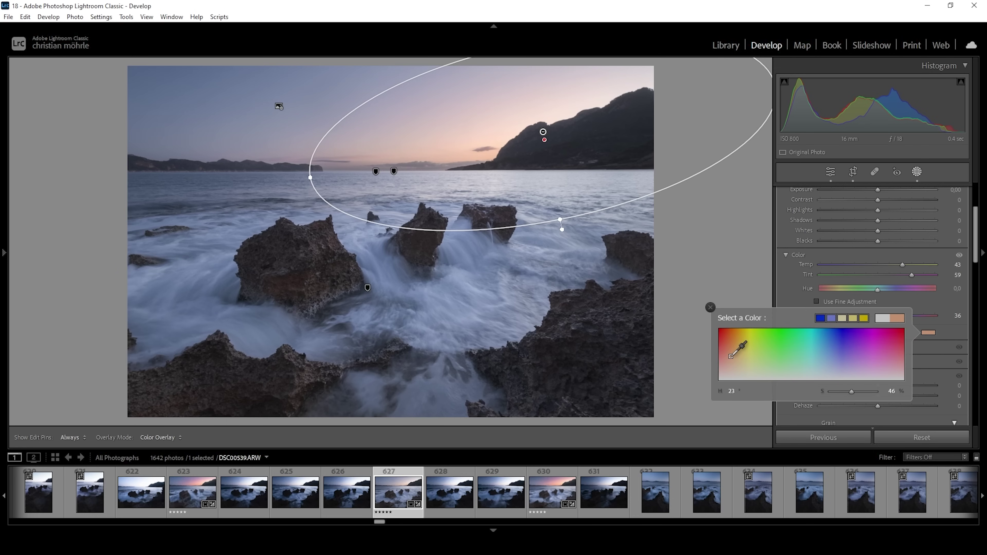
drag(730, 356, 731, 356)
drag(853, 391, 875, 392)
click(787, 278)
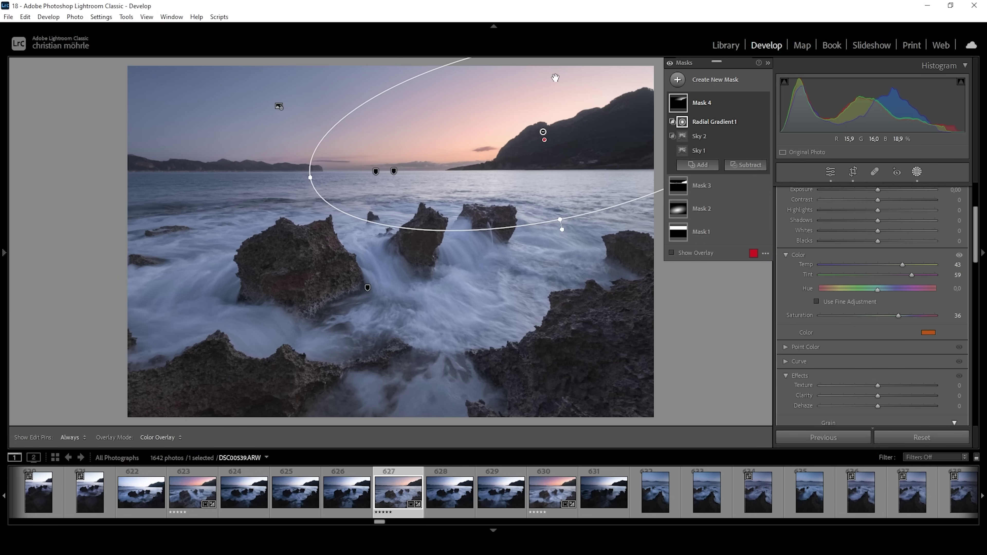
Place a radial gradient mask over the right-hand mountain with Blacks 21 and Dehaze -8
right_click(684, 93)
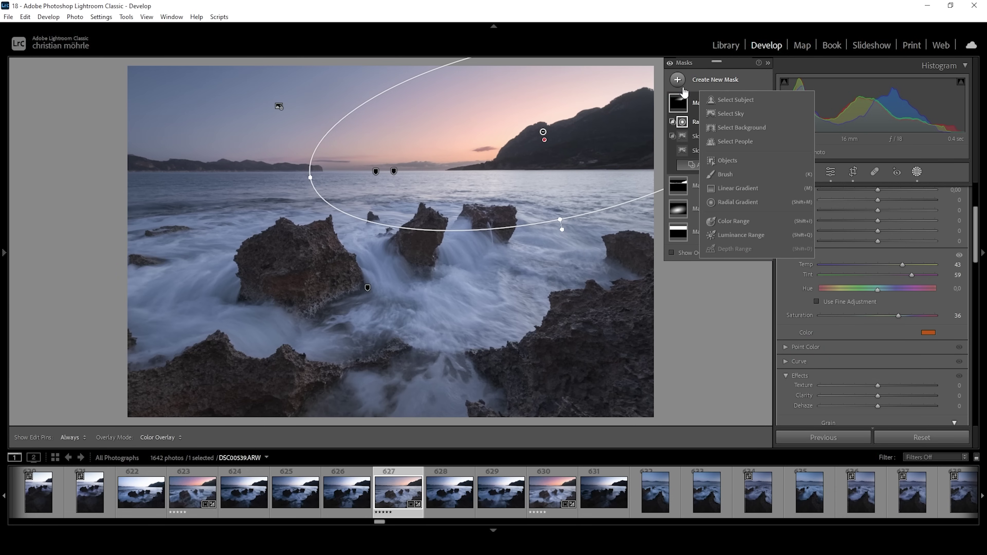
click(739, 204)
key(shift+m)
drag(559, 112, 612, 136)
click(557, 113)
drag(556, 112, 585, 132)
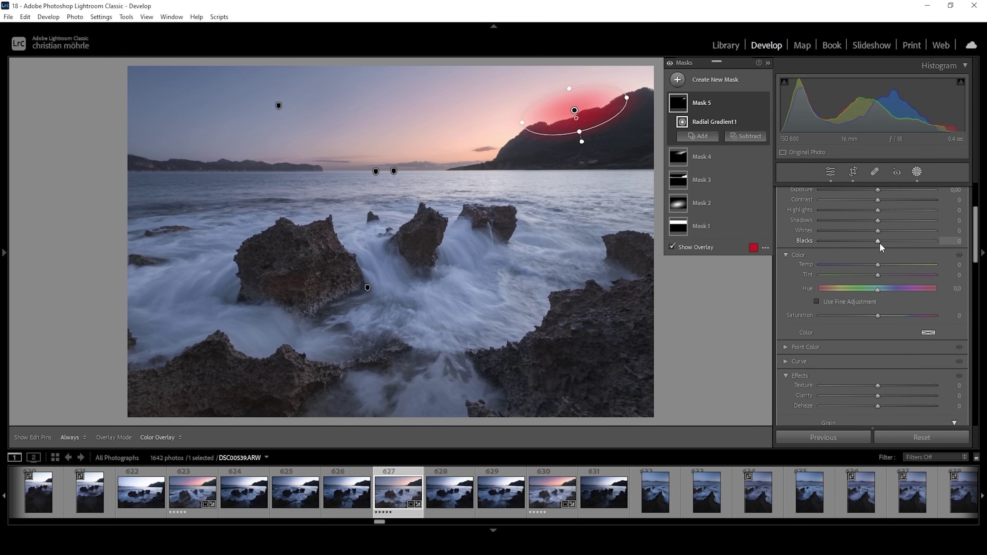
drag(880, 244, 880, 244)
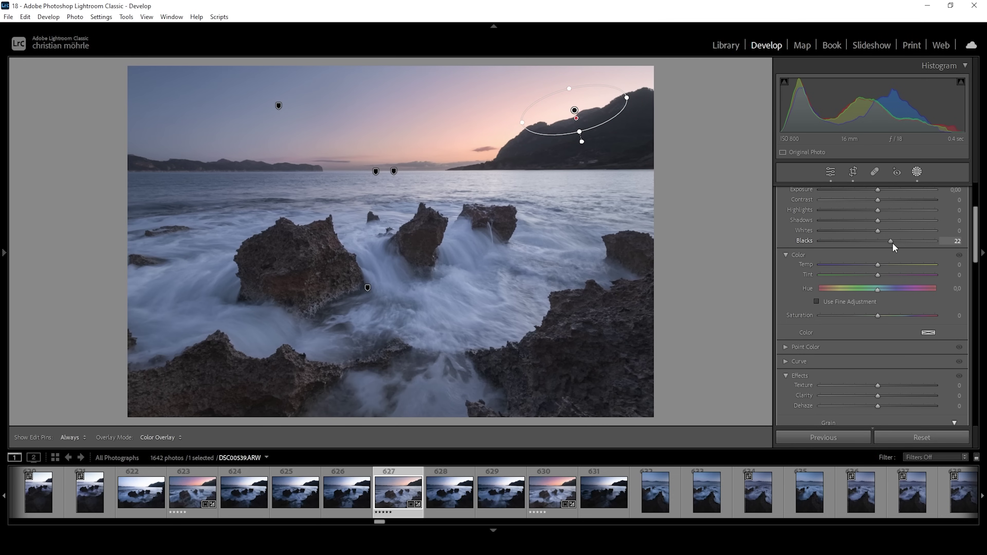
drag(892, 242, 890, 243)
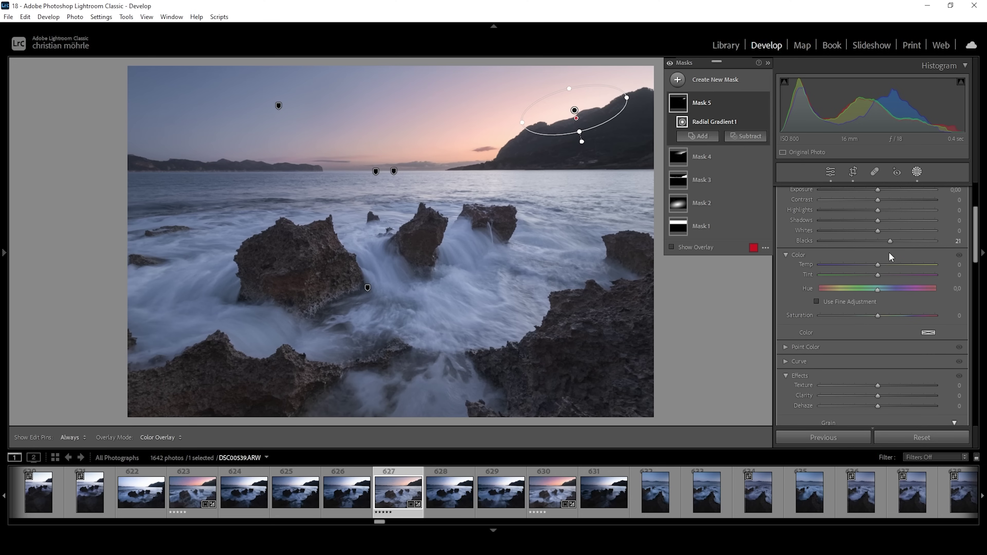
drag(877, 406, 874, 408)
Add a second, enlarged radial gradient near the peak to Mask 5
click(700, 136)
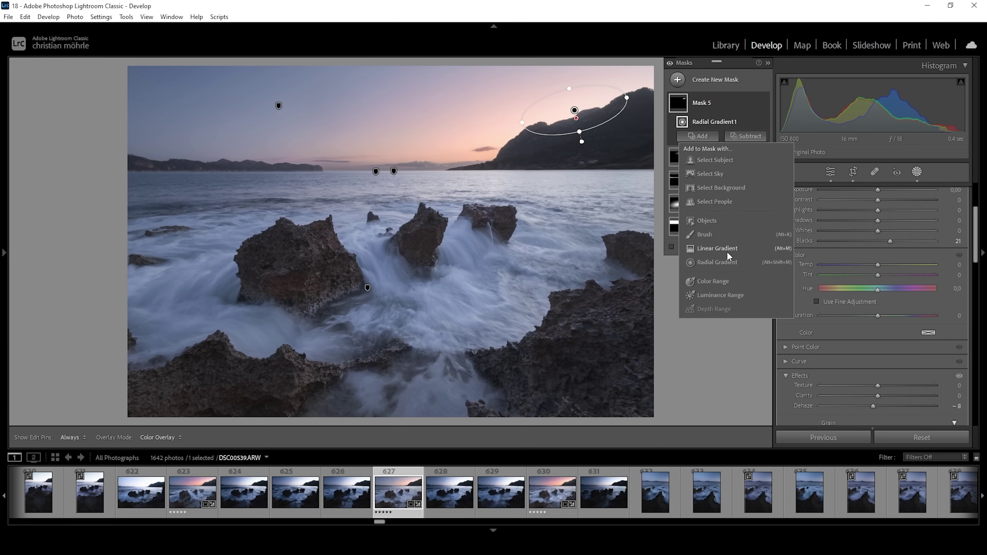
click(712, 263)
drag(521, 172, 542, 116)
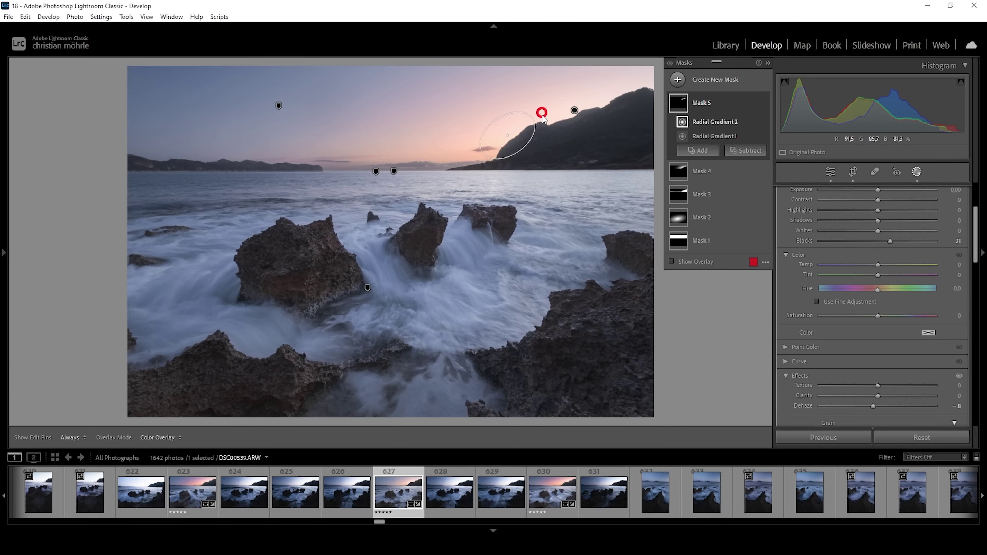
drag(518, 147, 508, 136)
Start Mask 6 as a Color Range mask sampled from the dark rock colour
click(677, 79)
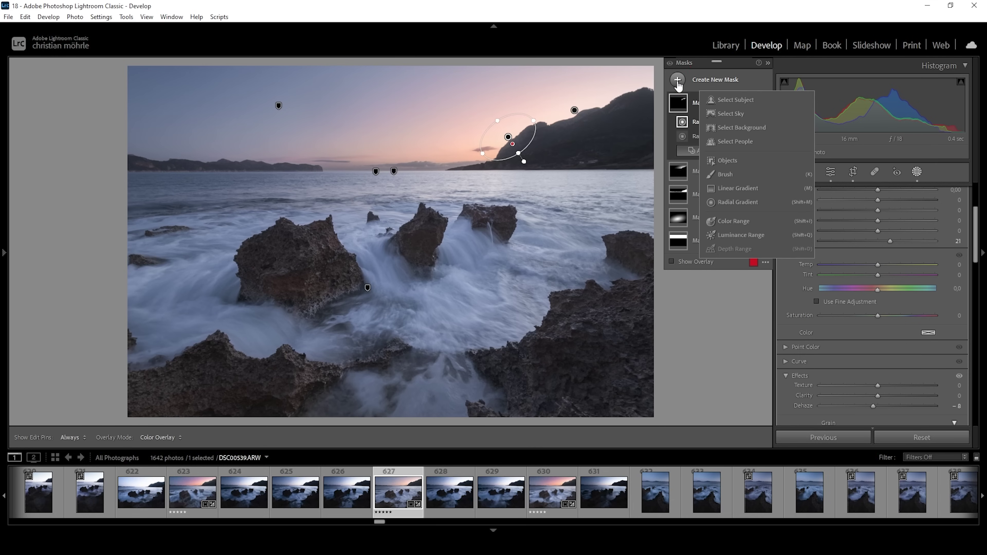
click(741, 221)
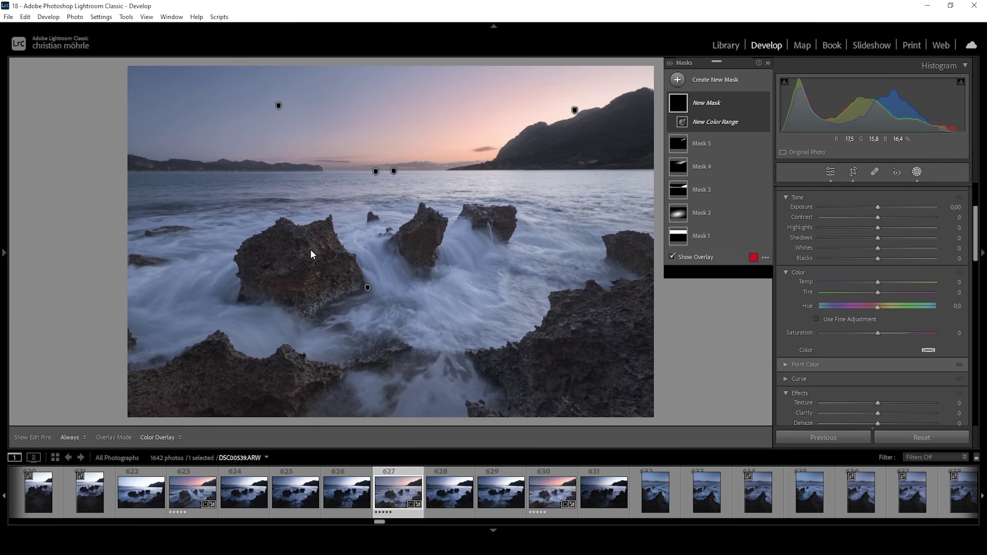
click(298, 246)
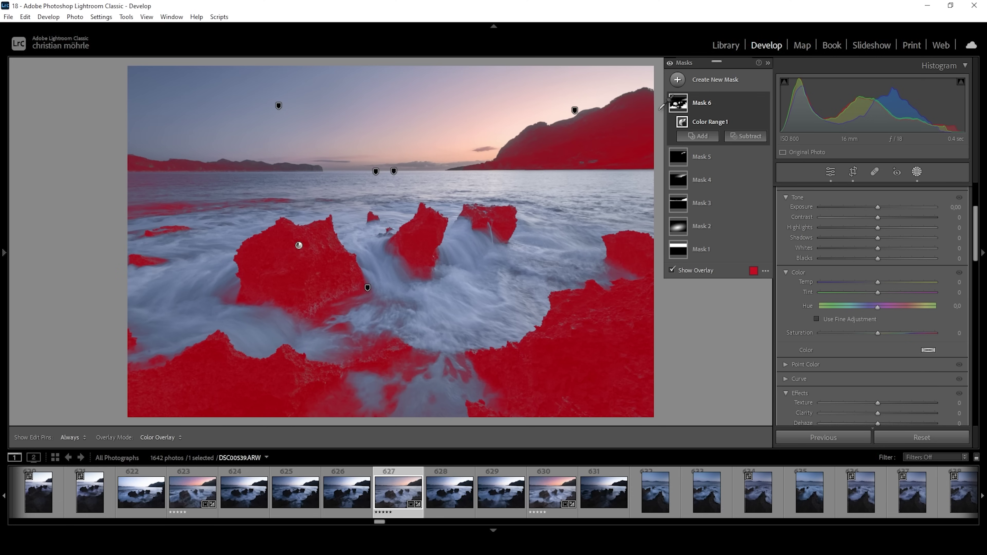
Intersect Mask 6 with a brush painted over the four central rocks
click(755, 104)
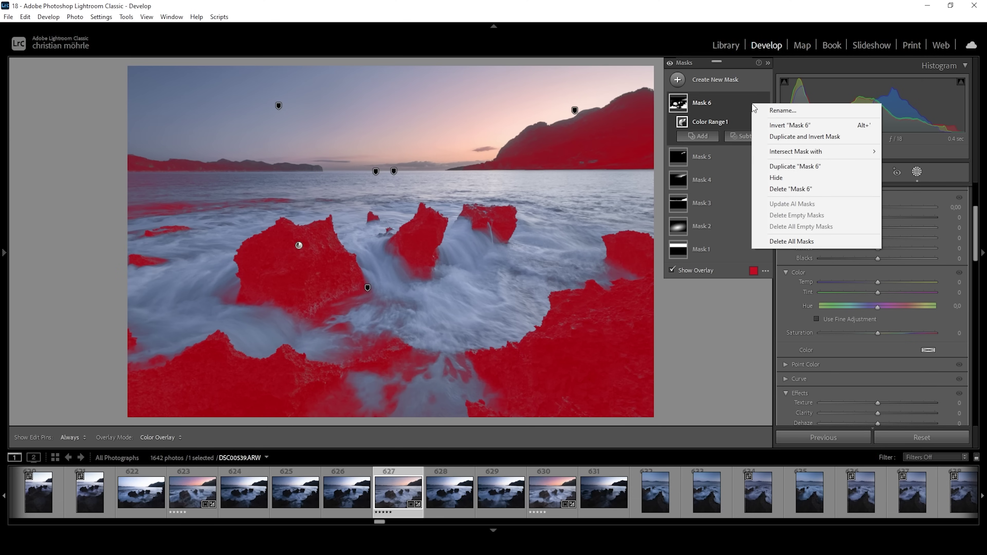
mouse_move(836, 151)
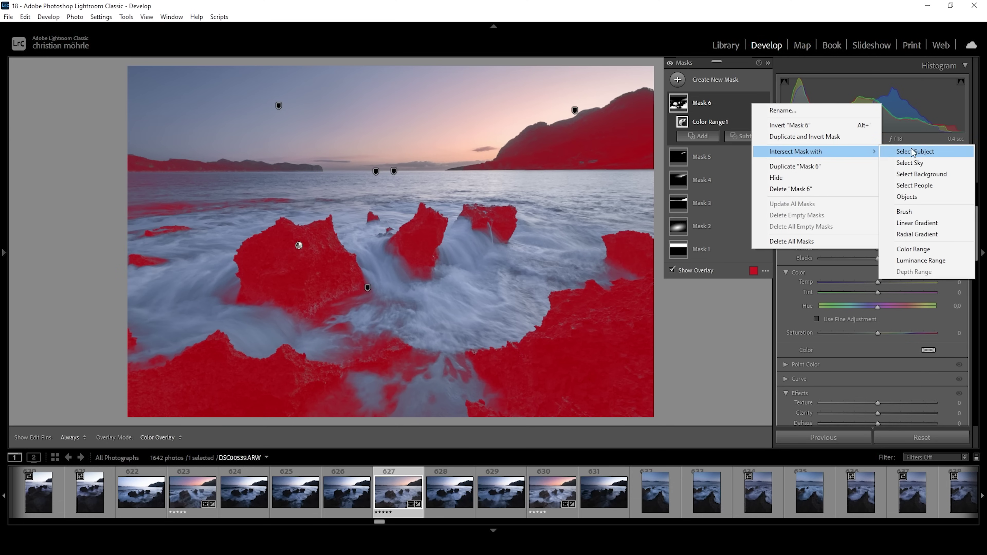
click(914, 211)
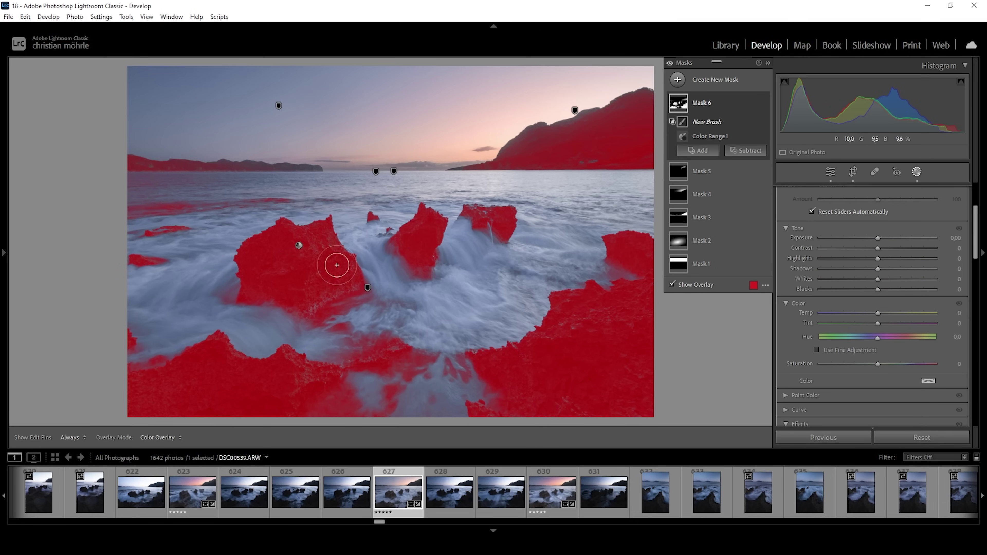
key(h)
mouse_move(337, 267)
mouse_down()
mouse_move(326, 278)
mouse_move(324, 224)
mouse_move(277, 233)
mouse_move(283, 239)
mouse_move(242, 251)
mouse_move(273, 260)
mouse_move(274, 300)
mouse_move(316, 258)
mouse_move(324, 280)
mouse_move(344, 282)
mouse_move(273, 287)
mouse_up()
mouse_move(409, 254)
mouse_down()
mouse_move(440, 224)
mouse_move(428, 269)
mouse_move(411, 251)
mouse_move(424, 253)
mouse_up()
drag(472, 221, 498, 220)
drag(372, 217, 383, 230)
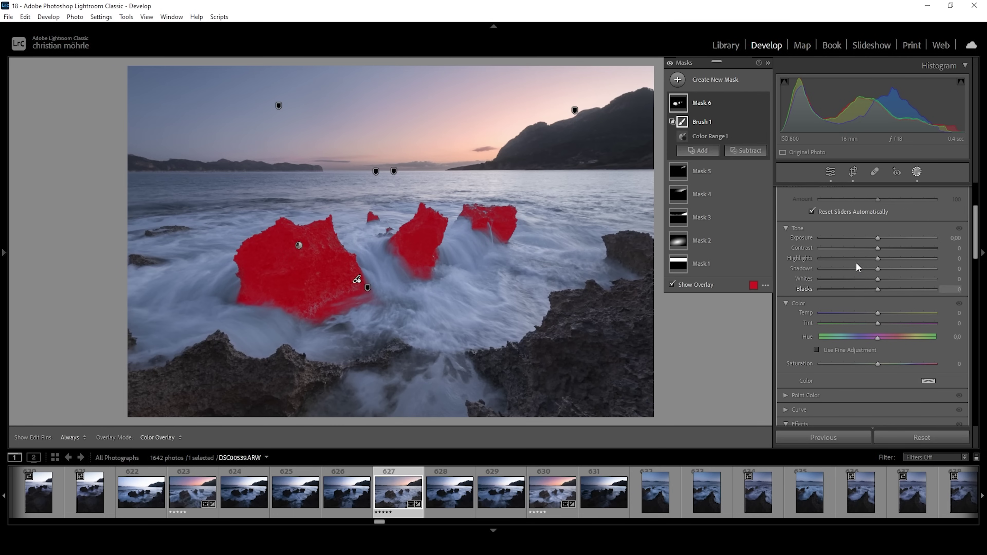
Give the rock mask Exposure +0.32 and Clarity 24
drag(878, 238, 886, 246)
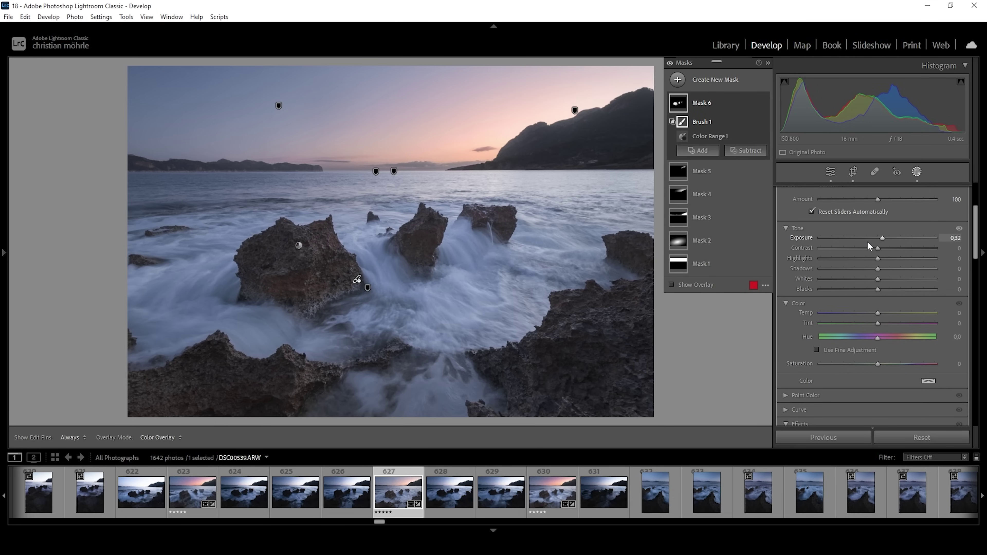
scroll(888, 361, down, 3)
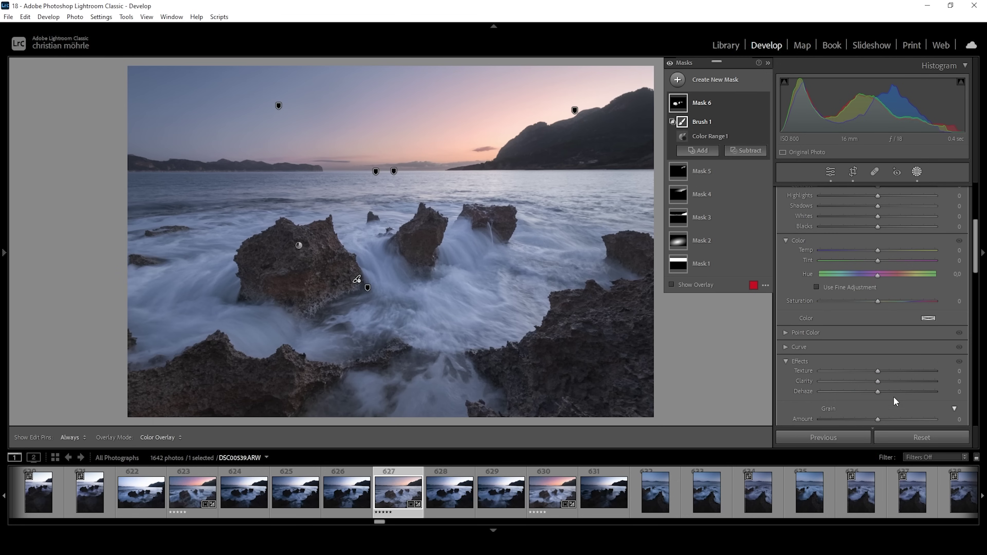
drag(876, 382, 888, 381)
Start Mask 7 as a Luminance Range mask sampled from the water
click(702, 82)
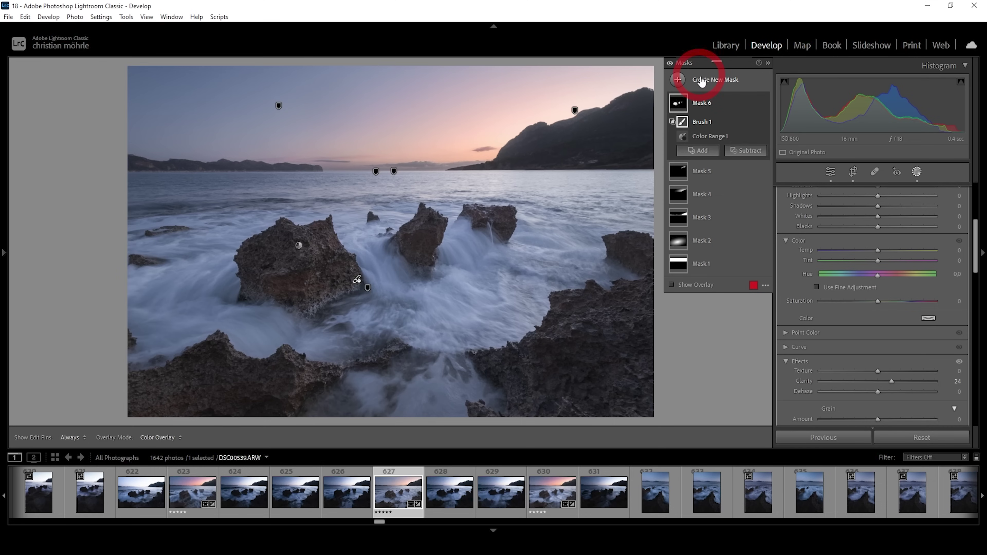
click(682, 79)
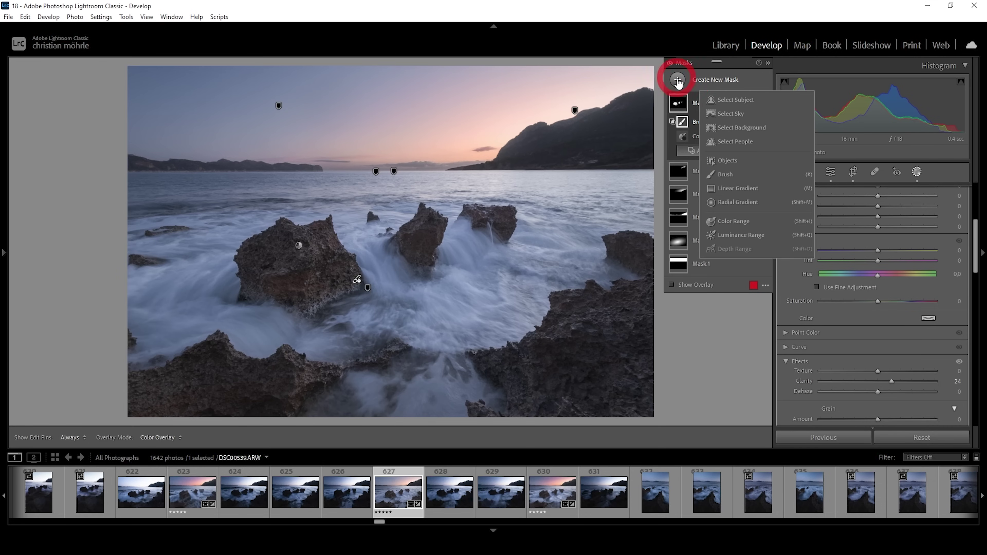
click(739, 235)
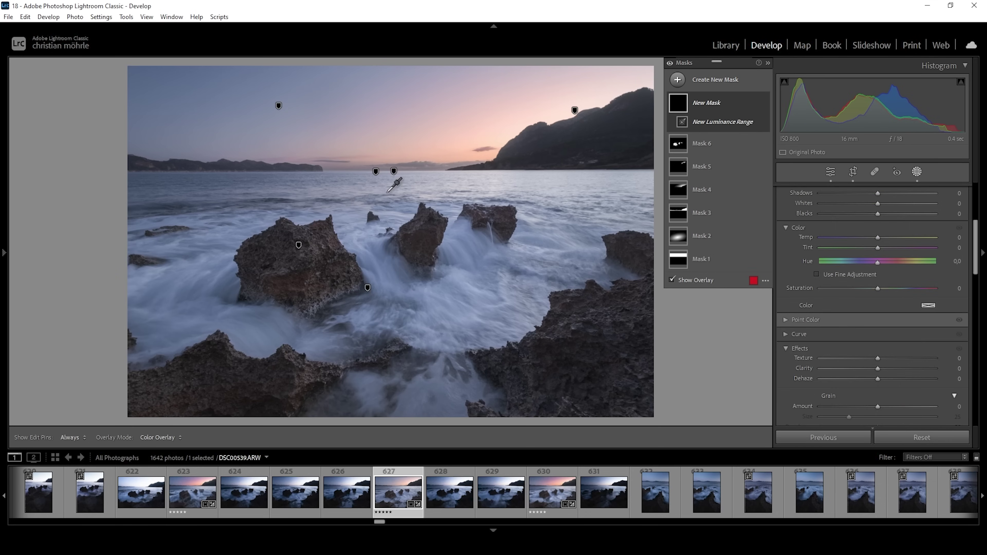
click(373, 257)
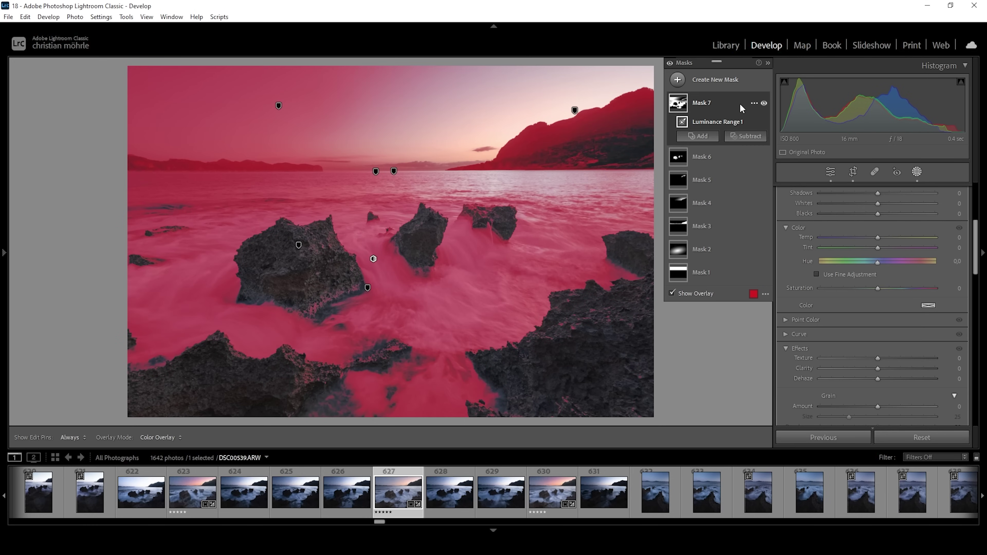
Intersect the water mask with a brush painted across the surf between the rocks
click(754, 104)
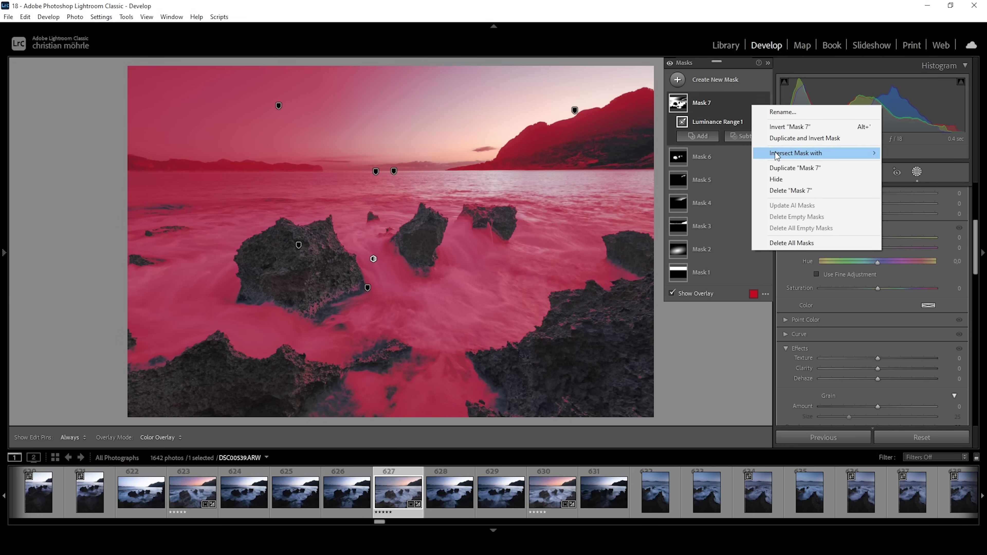
mouse_move(778, 153)
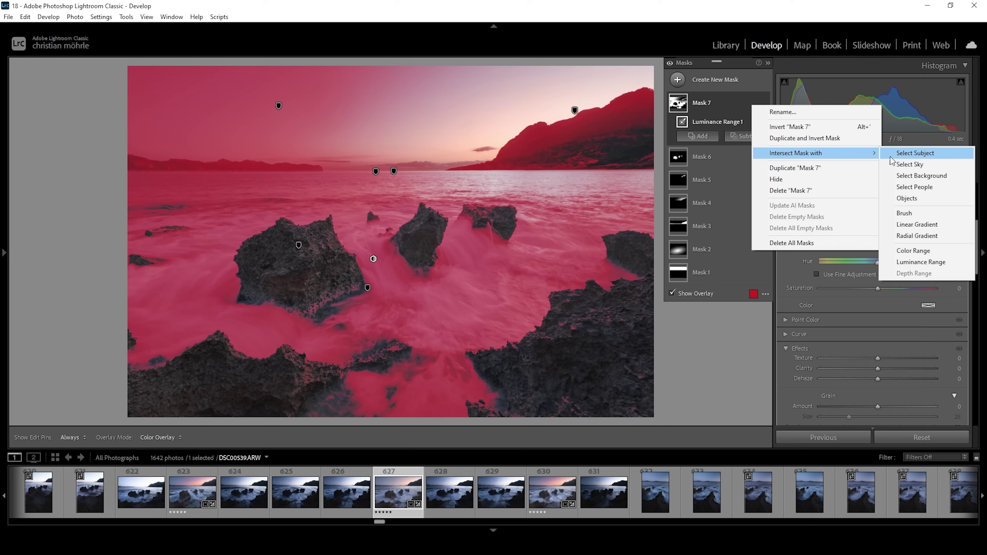
click(922, 218)
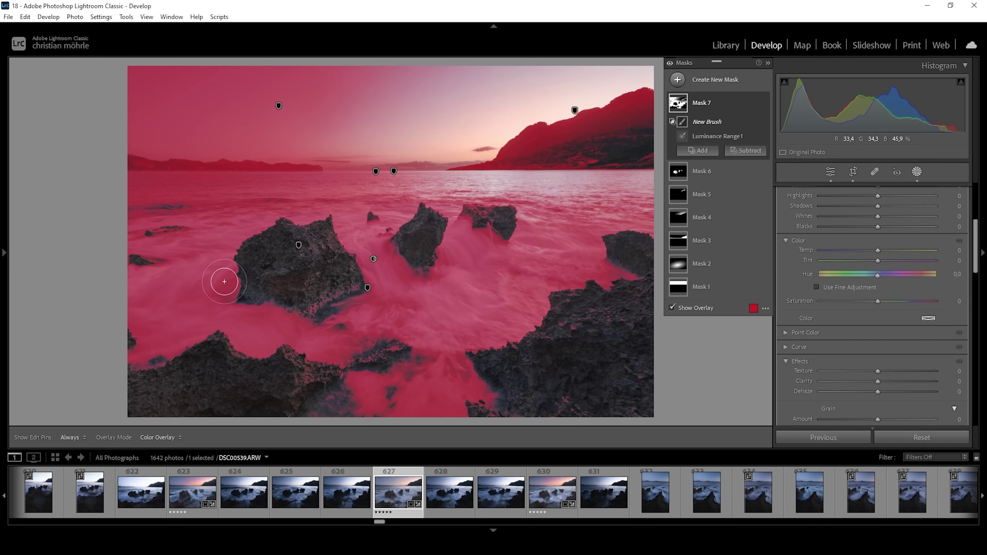
key(h)
mouse_move(143, 293)
mouse_down()
mouse_move(226, 268)
mouse_move(135, 289)
mouse_move(205, 303)
mouse_move(269, 333)
mouse_move(260, 330)
mouse_move(316, 337)
mouse_move(355, 306)
mouse_move(376, 312)
mouse_move(358, 267)
mouse_move(377, 262)
mouse_move(357, 245)
mouse_move(479, 282)
mouse_move(468, 322)
mouse_move(505, 271)
mouse_move(515, 285)
mouse_move(505, 306)
mouse_move(517, 315)
mouse_move(545, 251)
mouse_move(535, 247)
mouse_move(556, 253)
mouse_move(561, 260)
mouse_move(537, 272)
mouse_move(490, 328)
mouse_up()
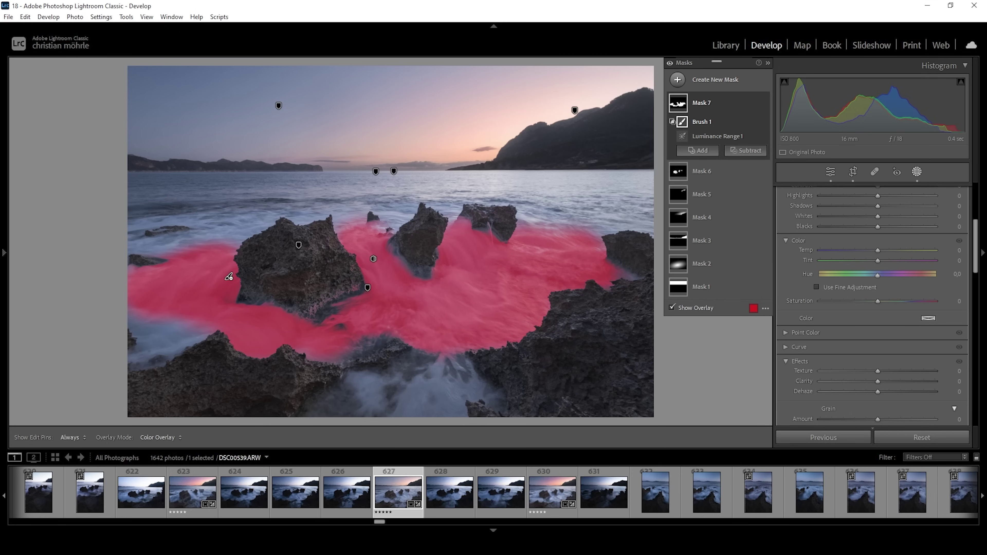
Set the water mask's Contrast to 8, Highlights to 9 and Temp to 4
scroll(923, 286, up, 5)
drag(881, 350, 876, 361)
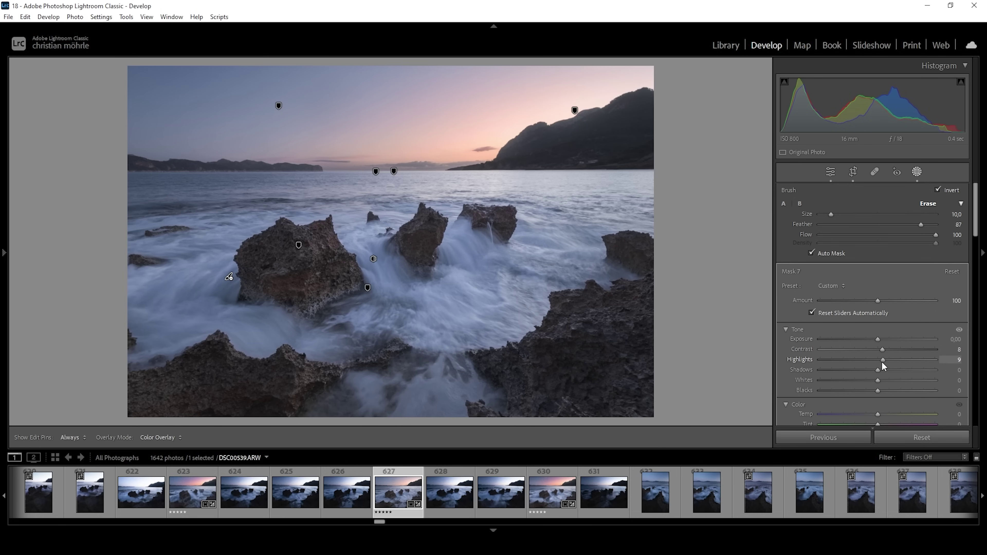
drag(882, 362, 882, 362)
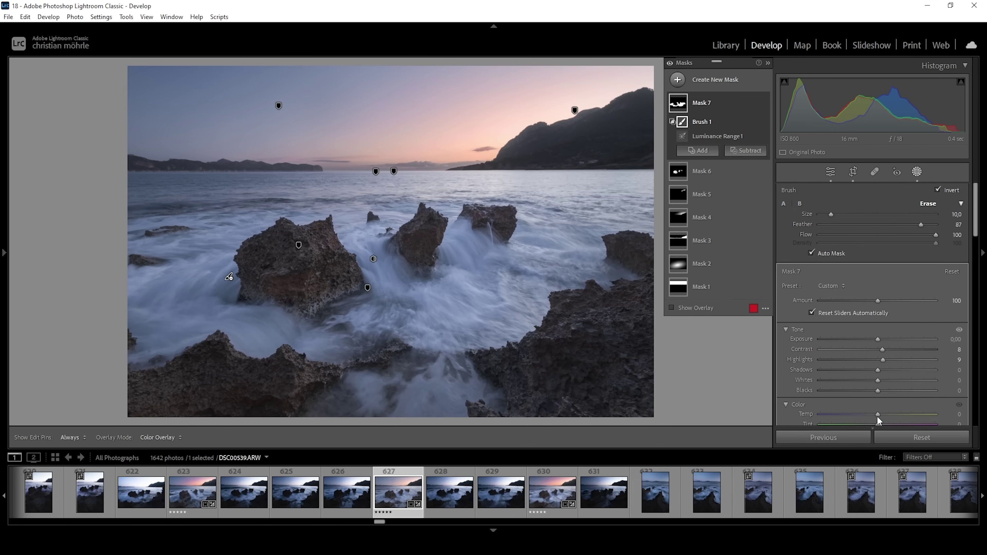
scroll(893, 382, down, 2)
drag(880, 356, 880, 354)
drag(880, 353, 880, 353)
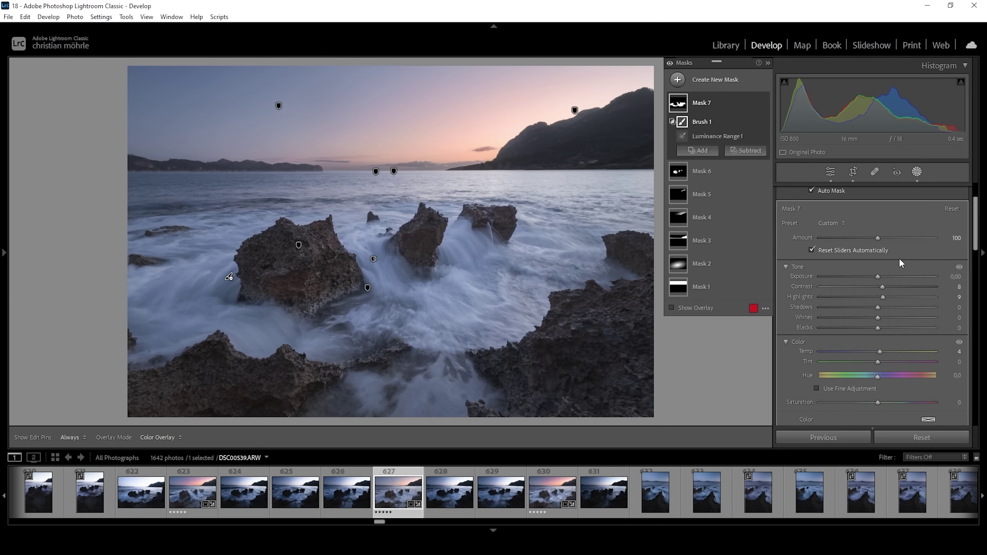
Add Texture 36 and Clarity 21 to the masked water
scroll(900, 258, down, 5)
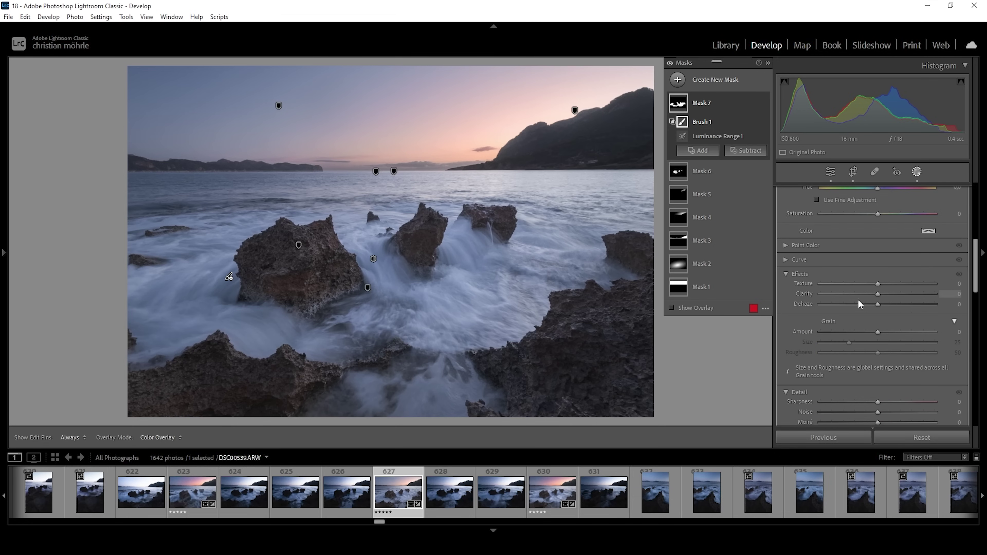
drag(879, 285, 881, 284)
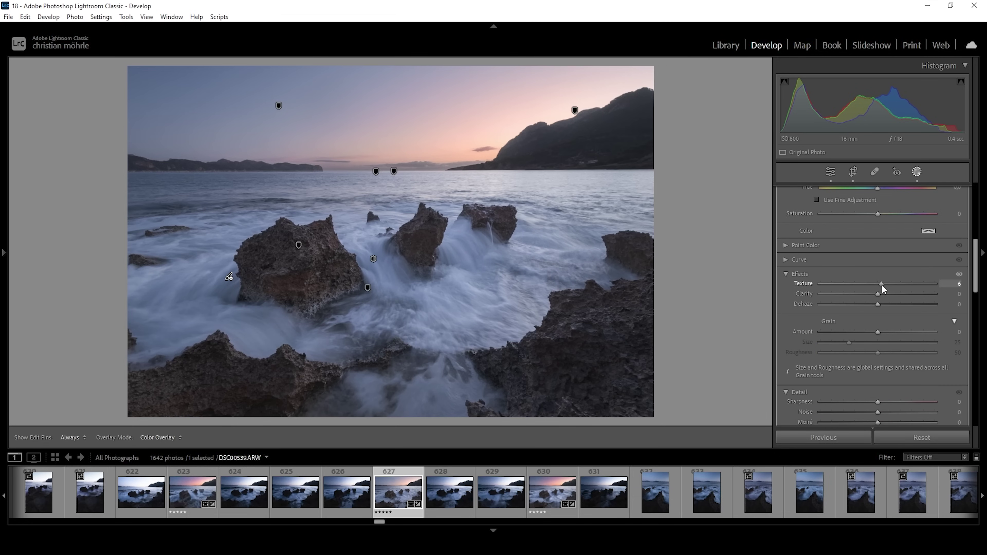
mouse_move(890, 286)
mouse_down()
mouse_move(899, 284)
mouse_move(878, 293)
mouse_move(894, 295)
mouse_up()
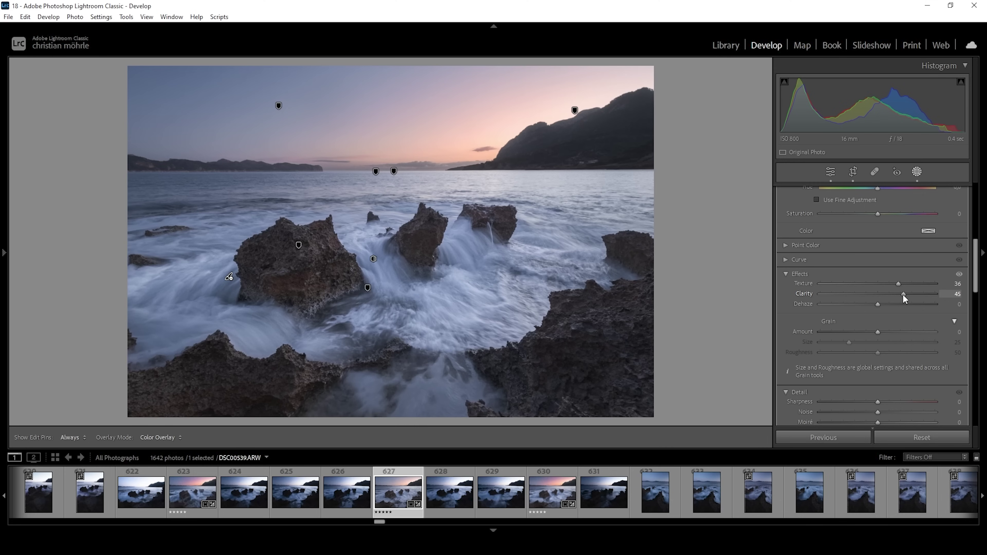
drag(903, 295, 904, 295)
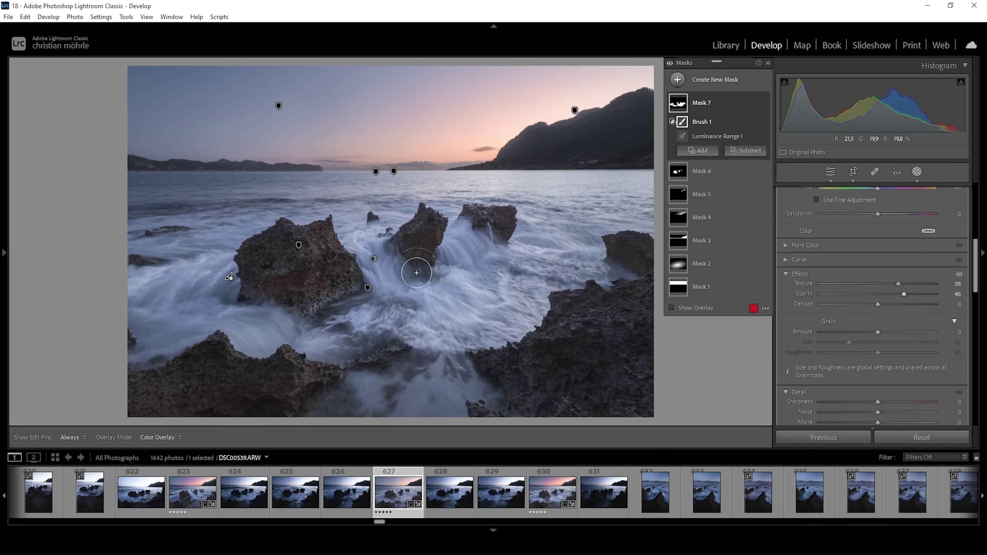
drag(904, 295, 894, 293)
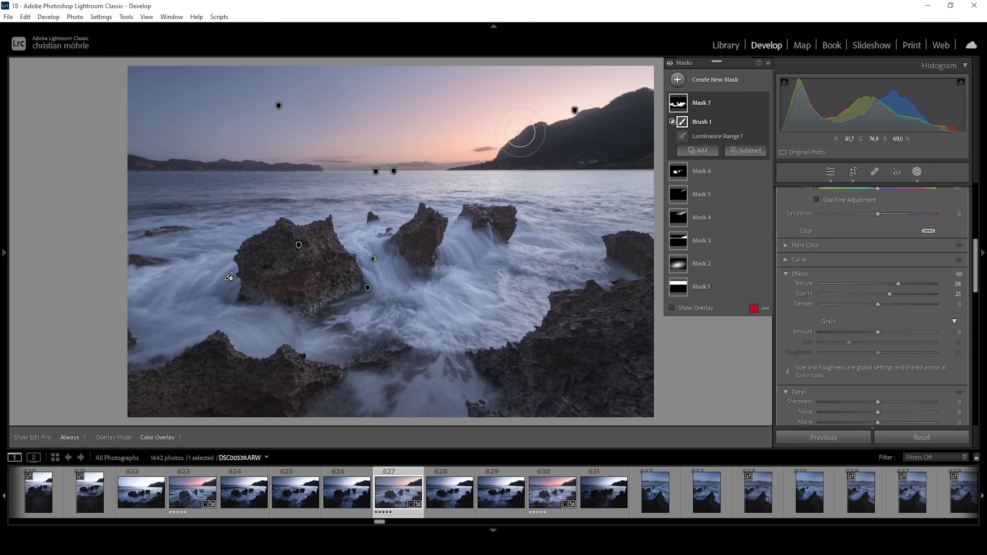
Start Mask 8 as a Luminance Range mask sampled from the sky
click(677, 80)
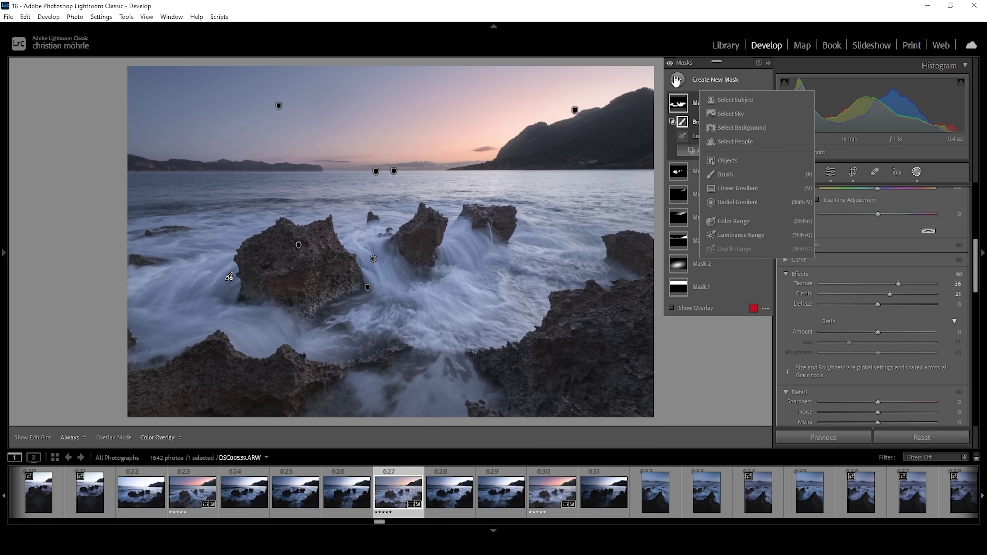
click(747, 236)
click(557, 116)
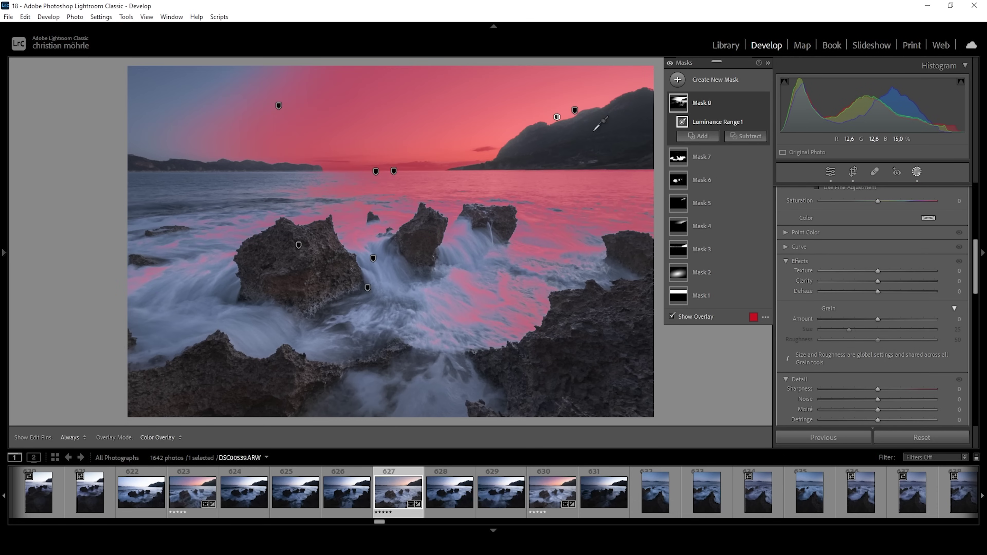
Intersect Mask 8 with a Select Sky selection to confine it to the sky
right_click(756, 108)
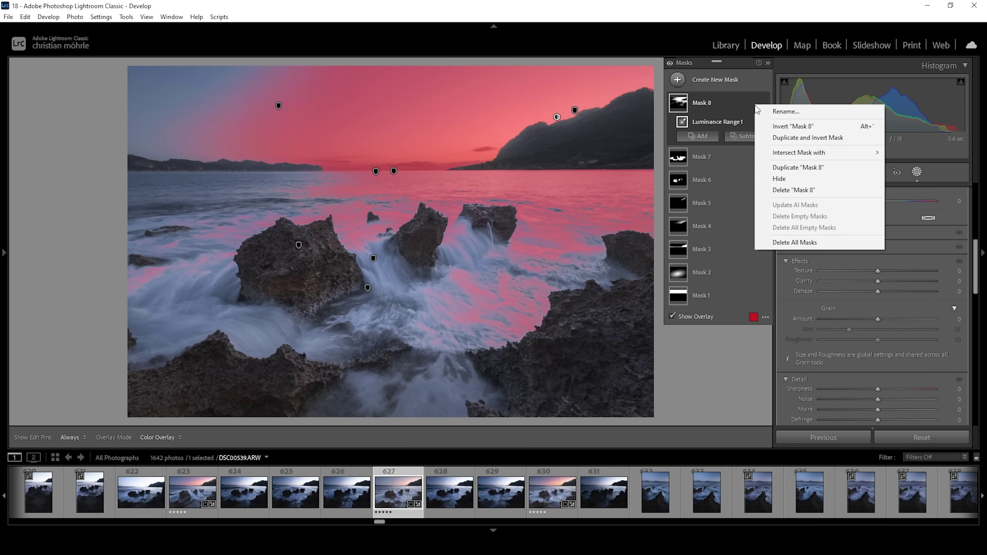
mouse_move(790, 155)
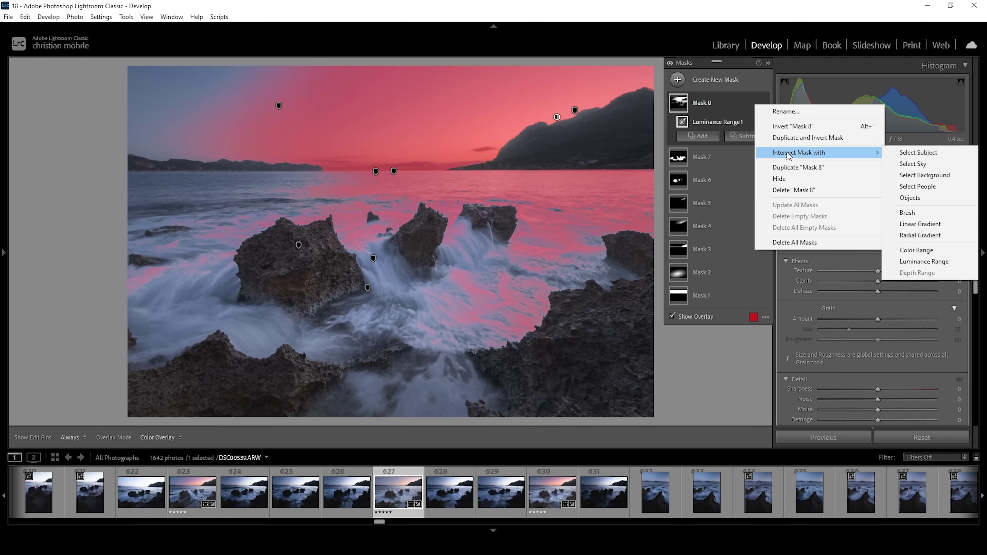
click(923, 166)
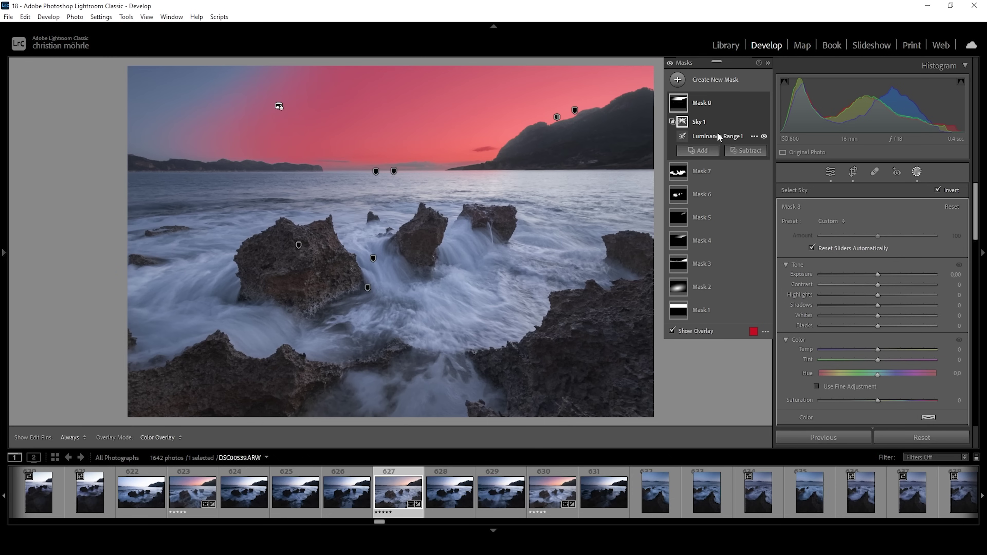
Fine-tune the upper end of Mask 8's luminance range
click(718, 136)
mouse_move(929, 213)
drag(929, 214, 924, 209)
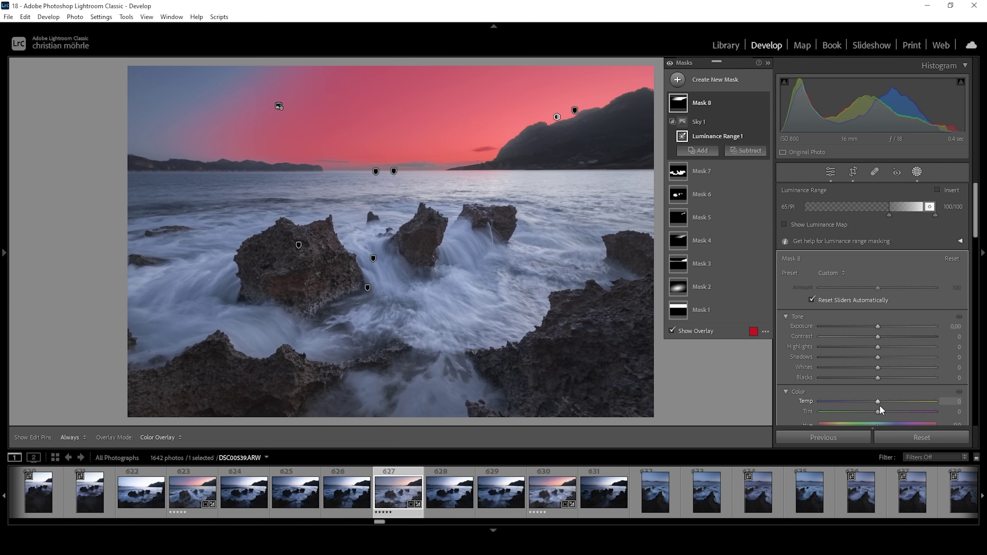
Warm the sky mask with Temp 11 and Tint 10
drag(880, 403, 888, 403)
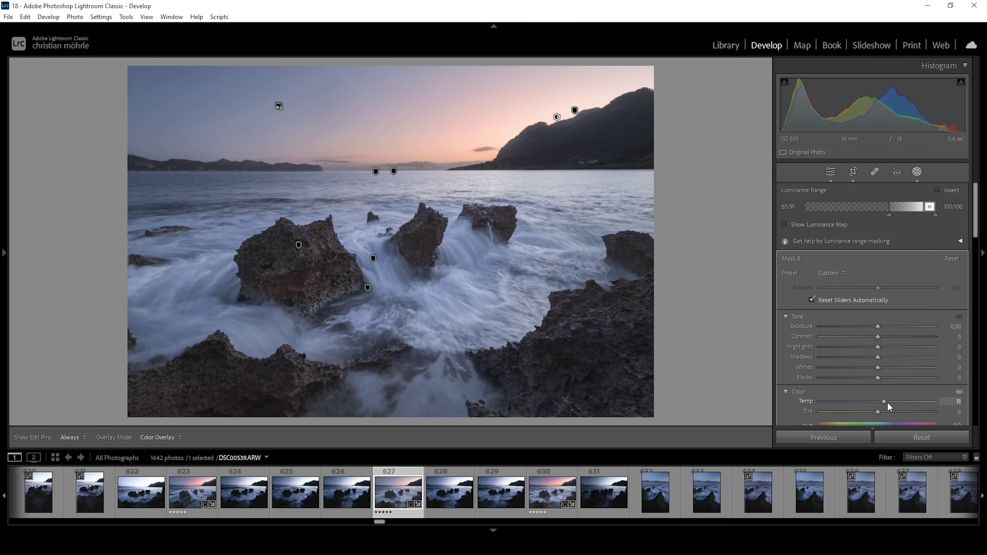
drag(887, 402, 887, 404)
drag(879, 412, 883, 411)
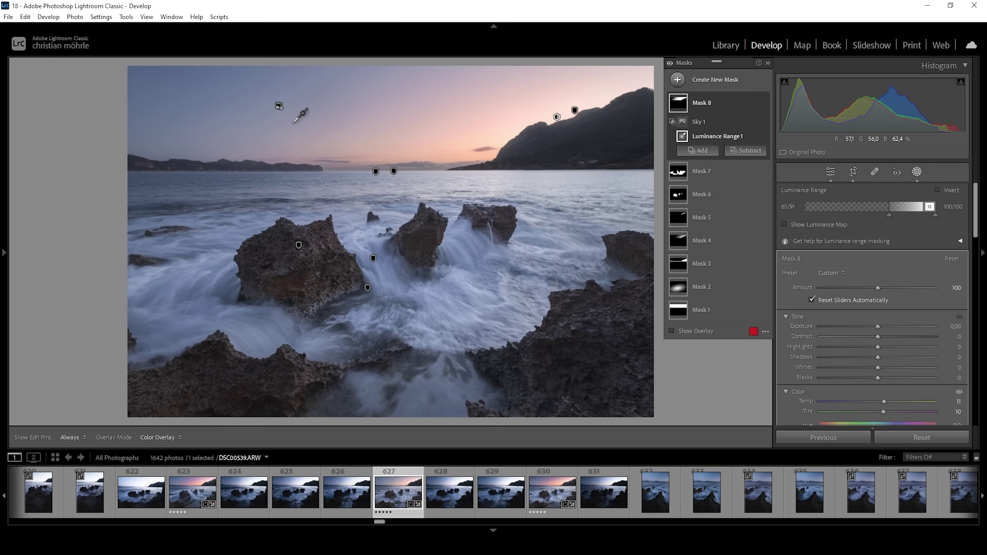
Tint Mask 8 orange (Hue 18, Saturation 72) and raise its Saturation to 57
scroll(904, 379, down, 5)
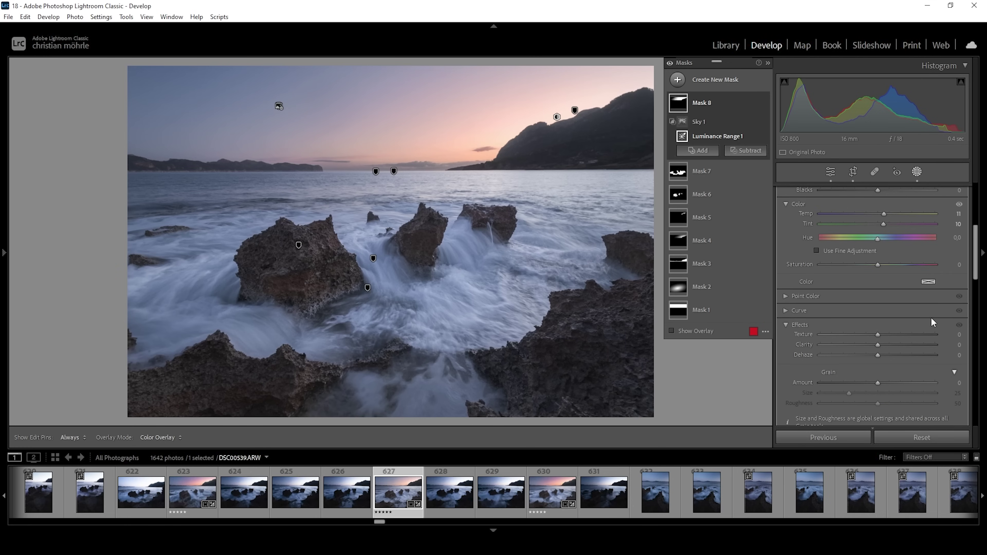
click(929, 282)
drag(725, 313, 729, 314)
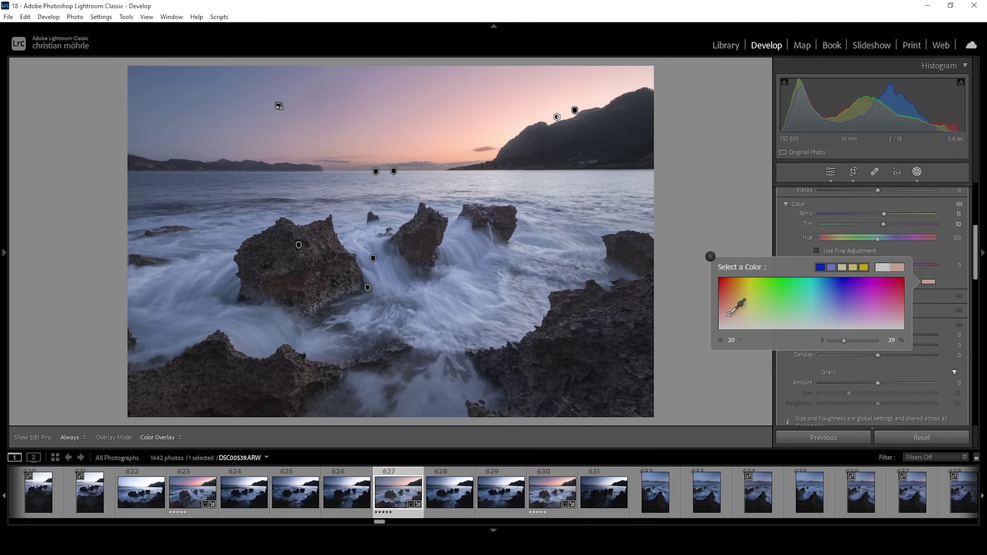
drag(844, 341, 864, 343)
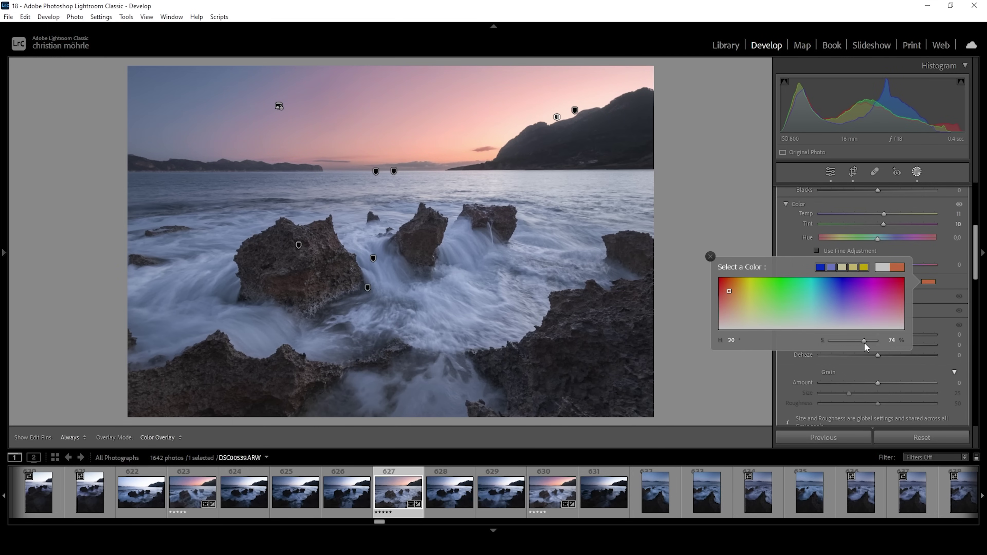
click(729, 292)
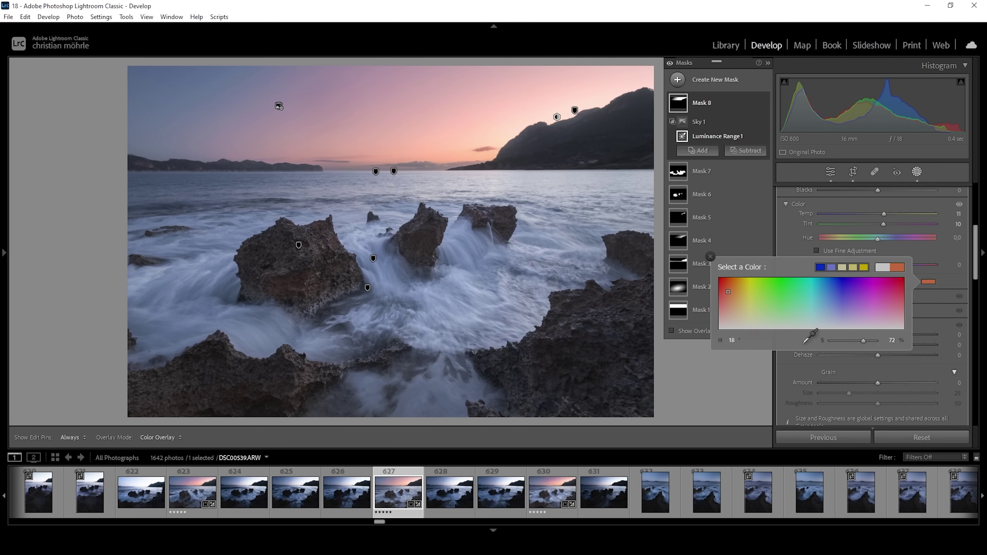
click(893, 370)
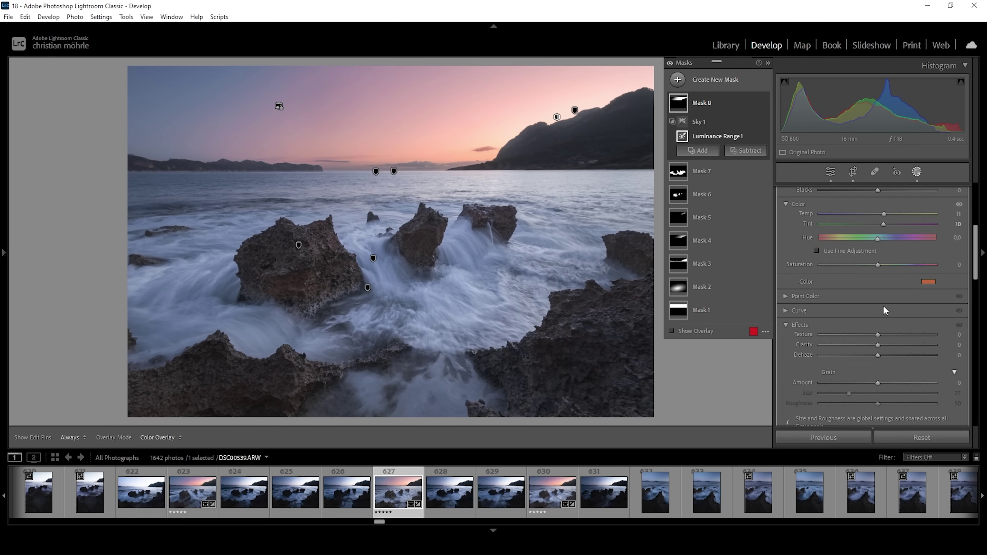
drag(899, 268, 907, 270)
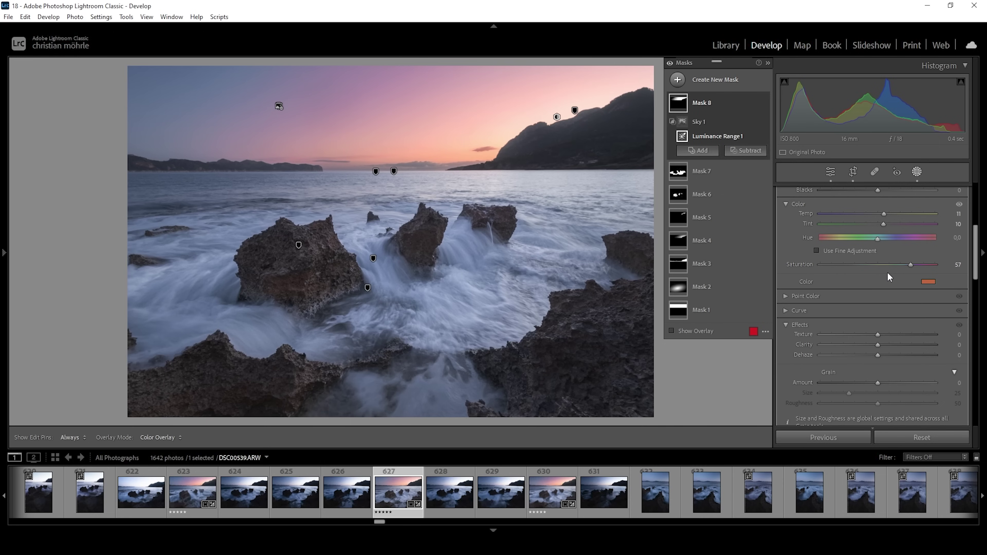
Add a linear gradient mask down from the top of the sky with Exposure -0.39
click(678, 80)
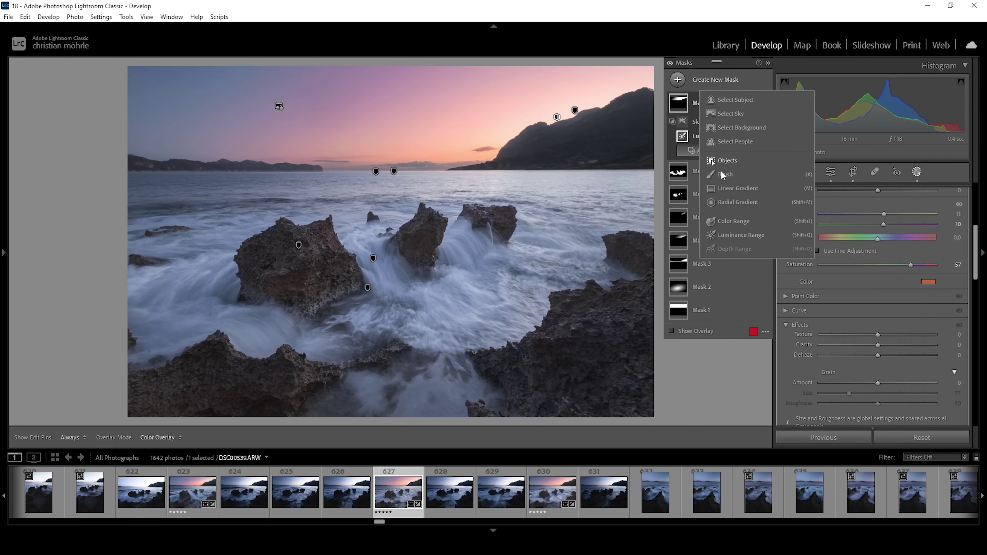
click(739, 192)
mouse_move(406, 73)
mouse_down()
mouse_move(416, 127)
mouse_move(406, 52)
mouse_move(405, 89)
mouse_up()
scroll(884, 277, up, 6)
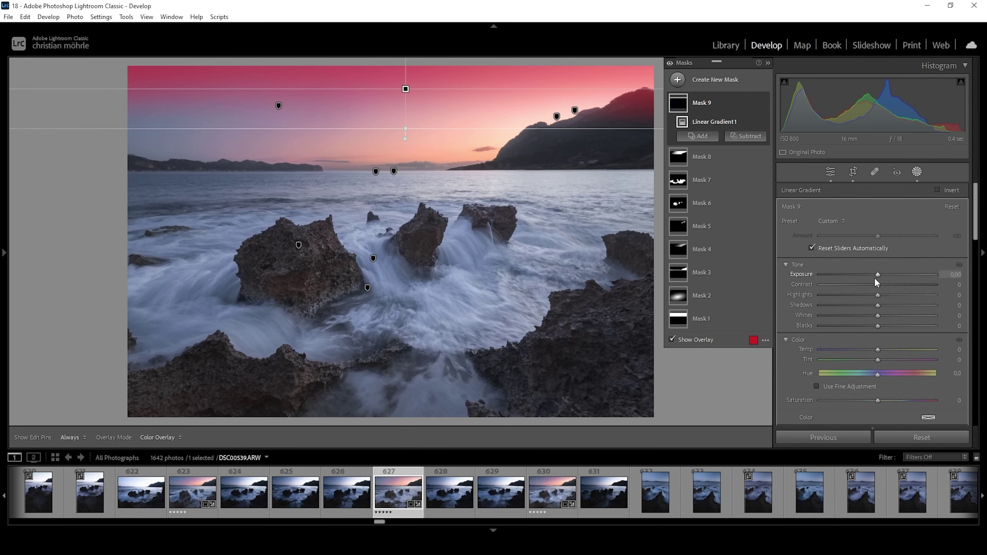
drag(876, 275, 872, 274)
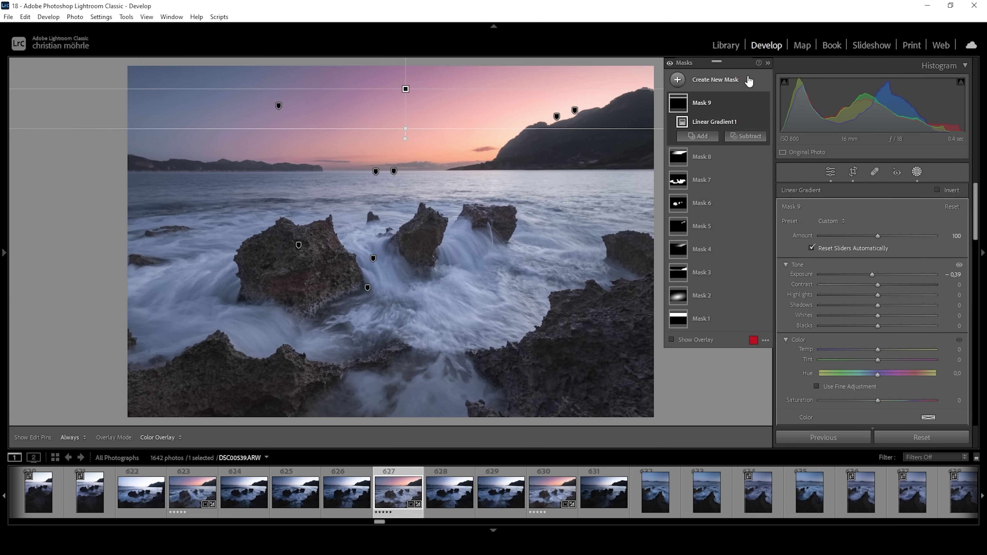
Toggle the mask edits off and on to compare, then exit masking
click(669, 63)
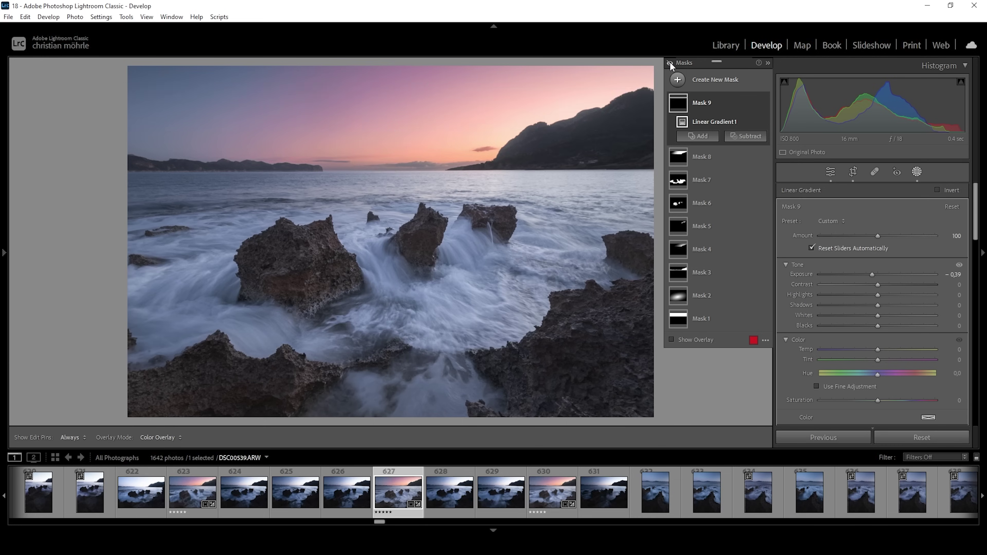
click(670, 63)
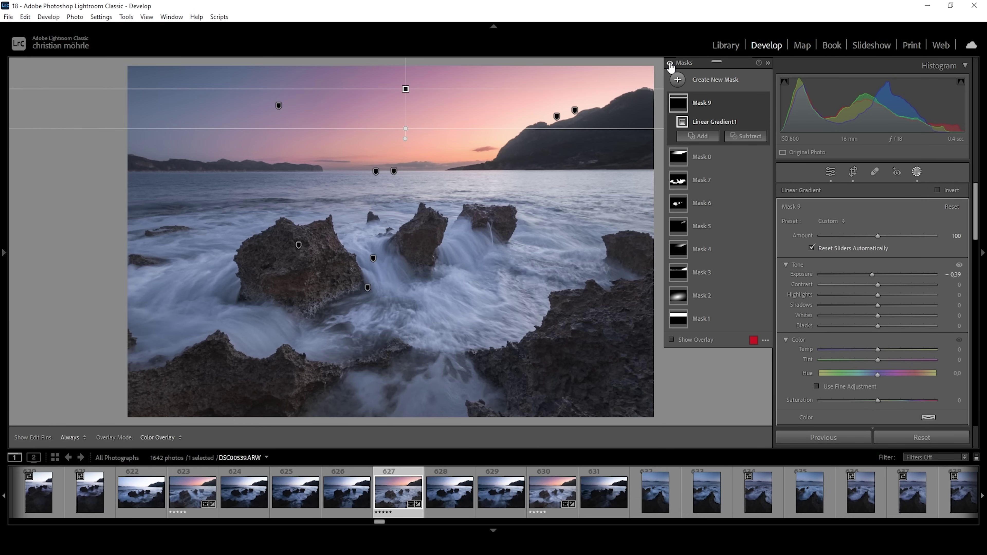
click(826, 169)
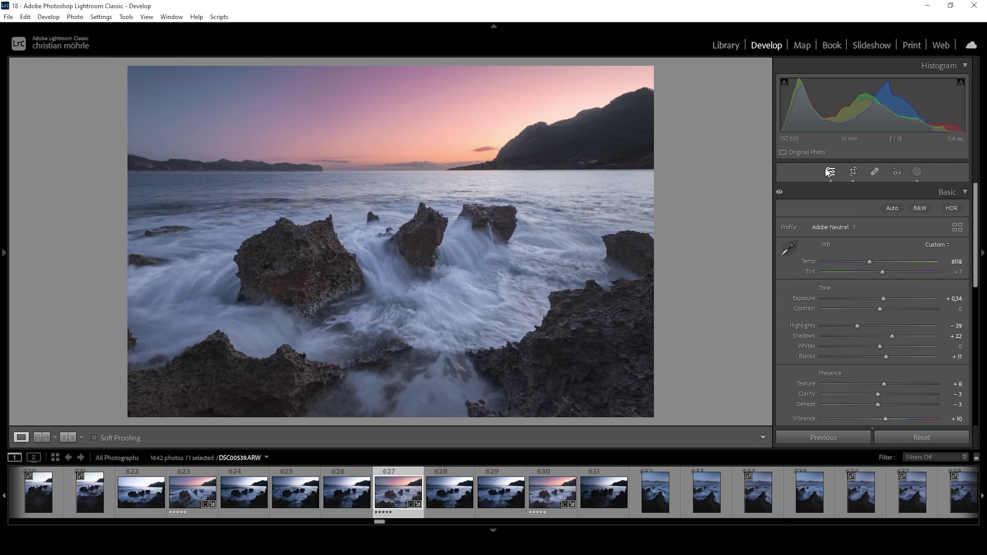
In Color Mixer HSL Saturation, raise Red to +22 and Yellow to +13
click(958, 193)
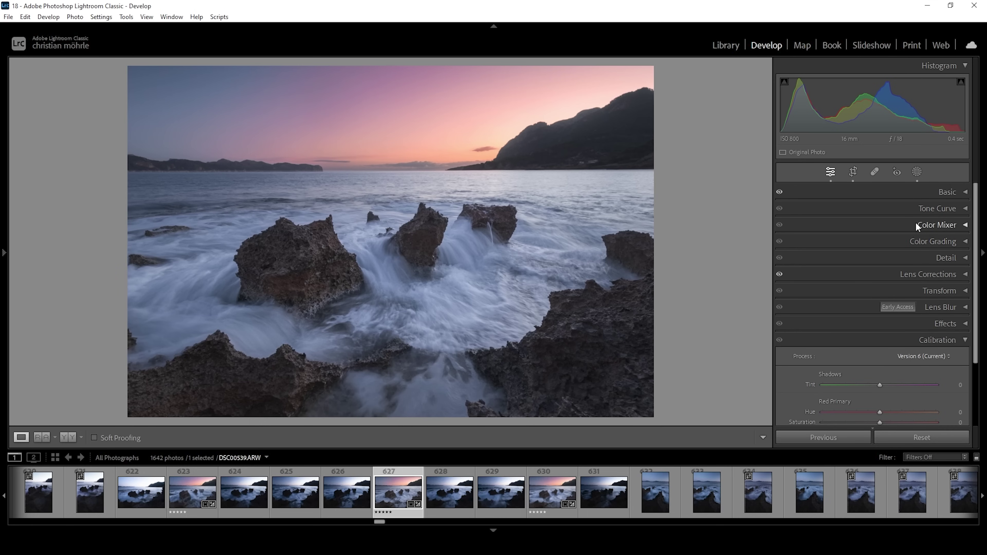
click(915, 225)
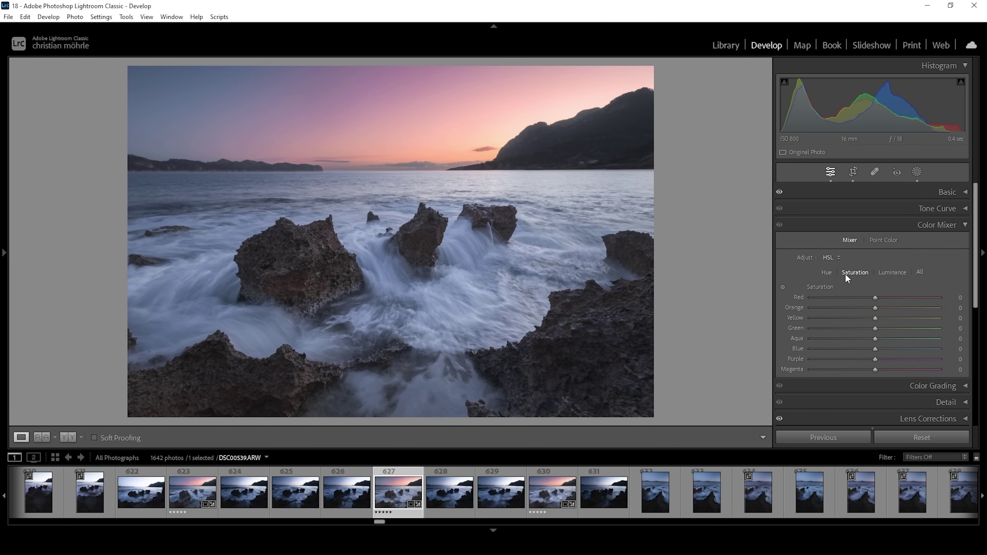
drag(877, 297, 898, 298)
drag(883, 321, 877, 349)
click(936, 229)
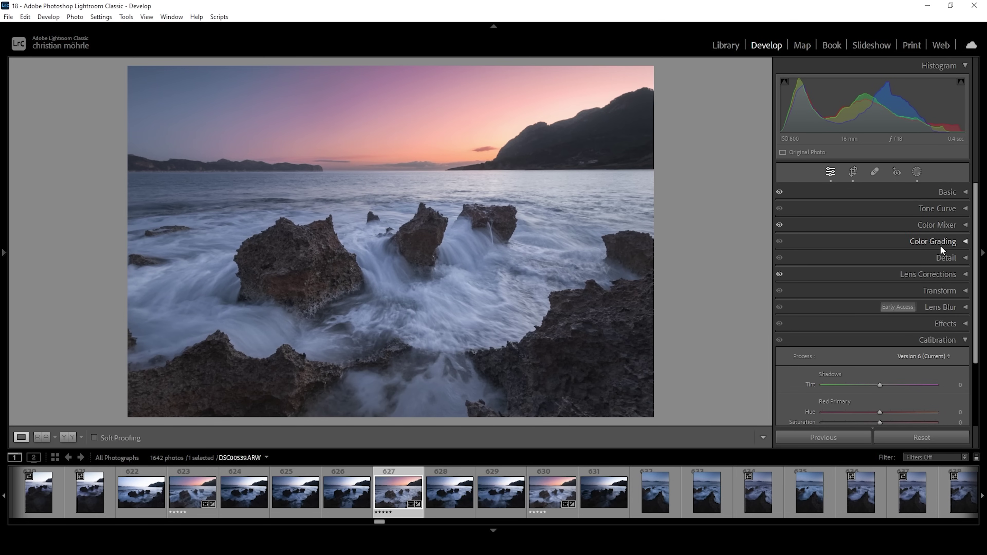
Tint the Color Grading highlights warm orange at Hue 38, Saturation 10
click(940, 246)
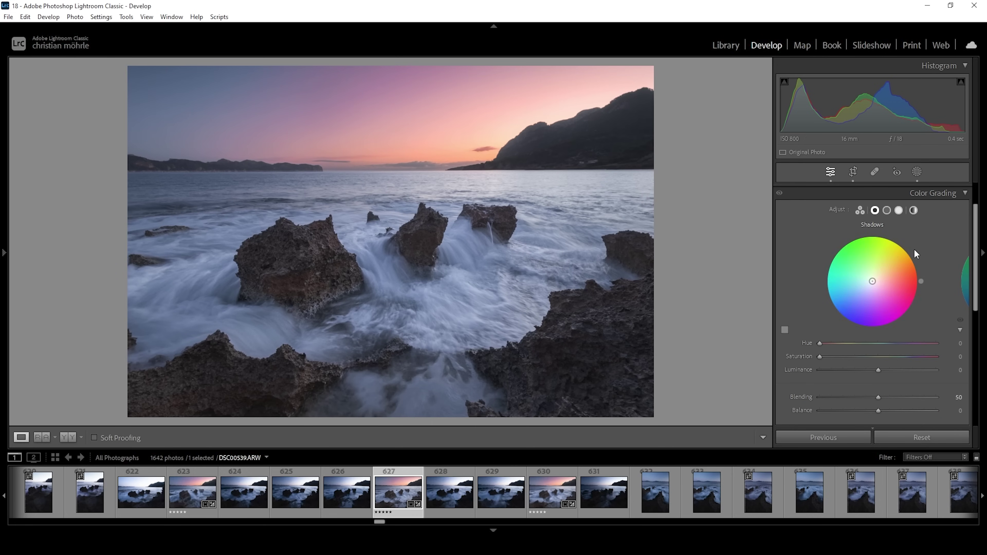
click(899, 211)
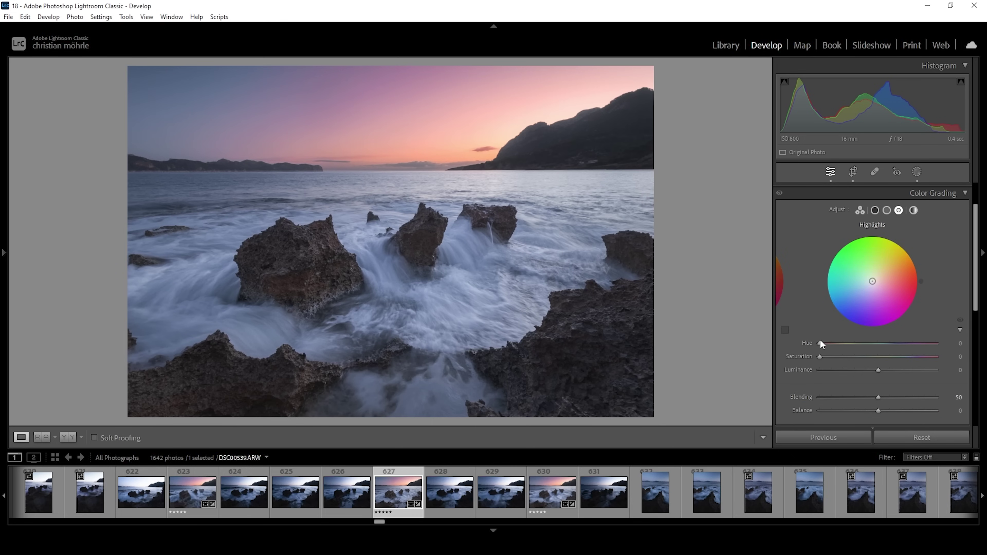
drag(819, 345, 829, 349)
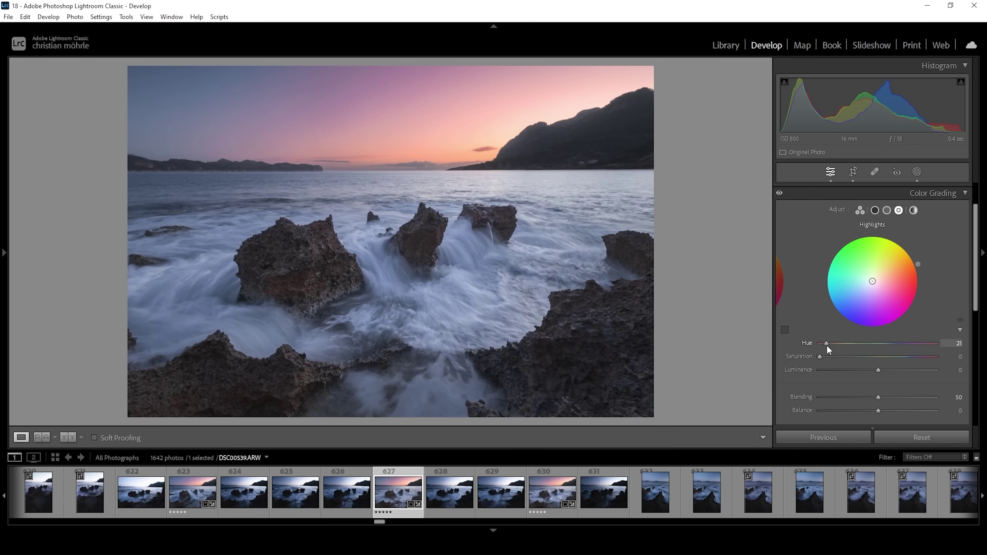
mouse_move(827, 345)
mouse_down()
mouse_move(830, 361)
mouse_move(913, 363)
mouse_move(829, 358)
mouse_up()
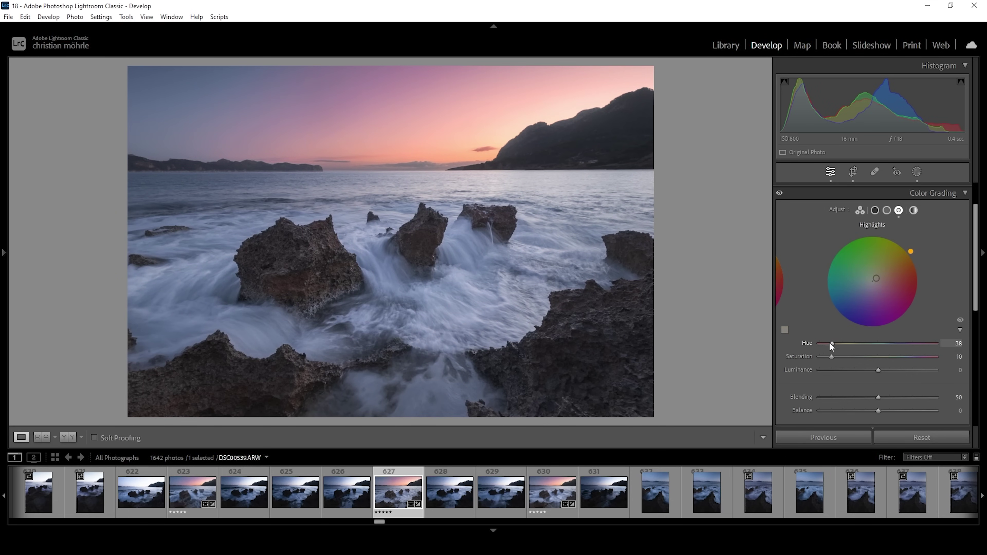
Give the midtones a faint blue tint at Hue 224, Saturation 3
click(888, 209)
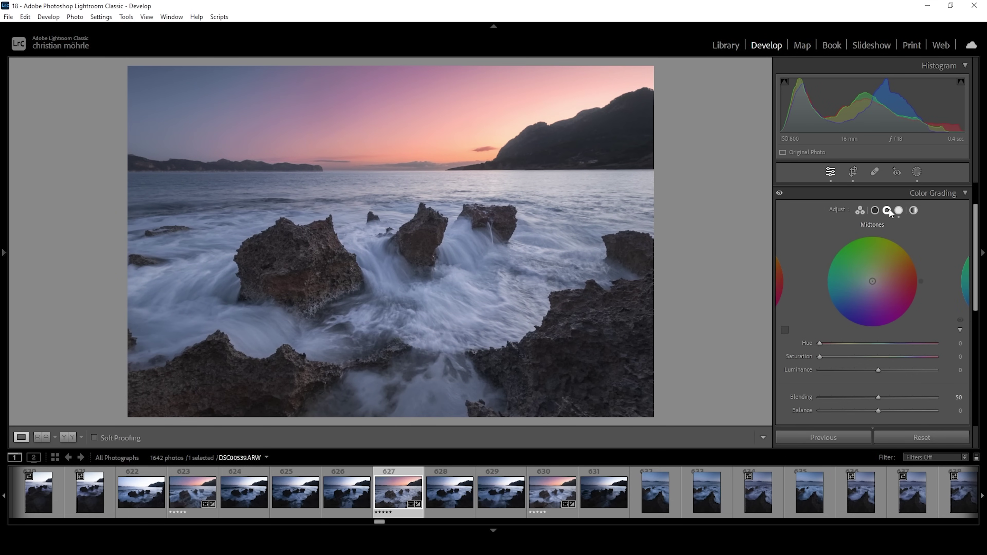
drag(821, 344, 894, 353)
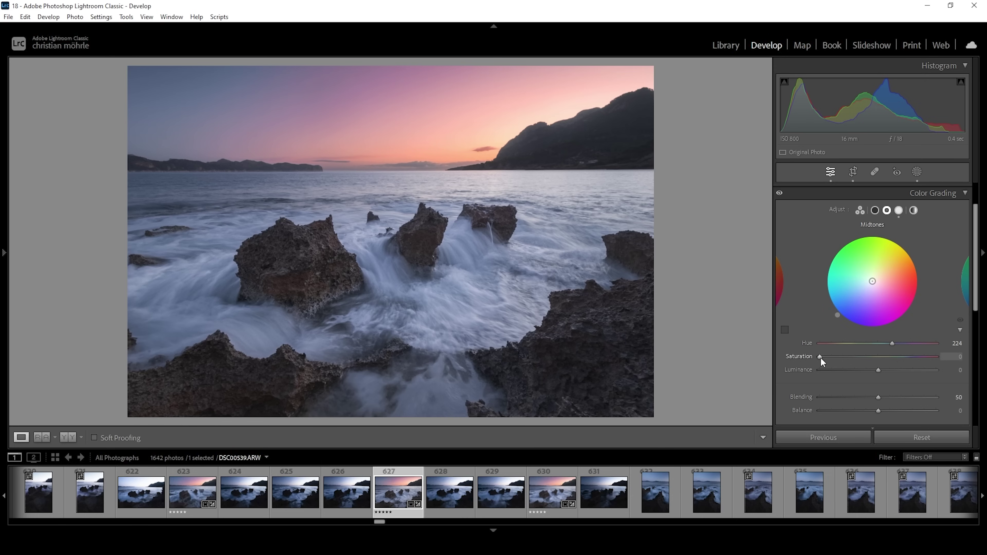
drag(821, 358, 823, 357)
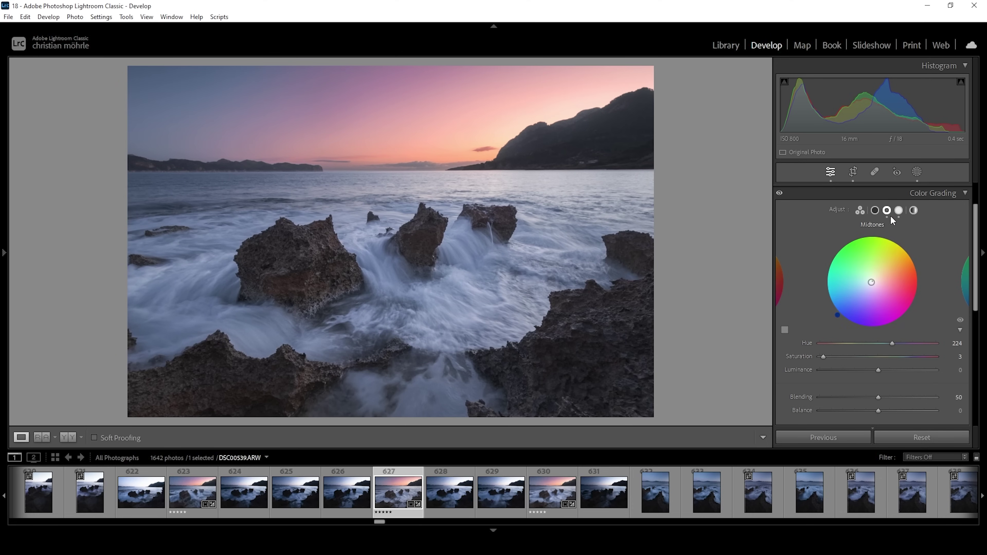
Tint the shadows faint blue at Hue 225, Saturation 3
click(875, 210)
drag(826, 343, 893, 352)
drag(819, 355, 825, 355)
drag(975, 216, 973, 328)
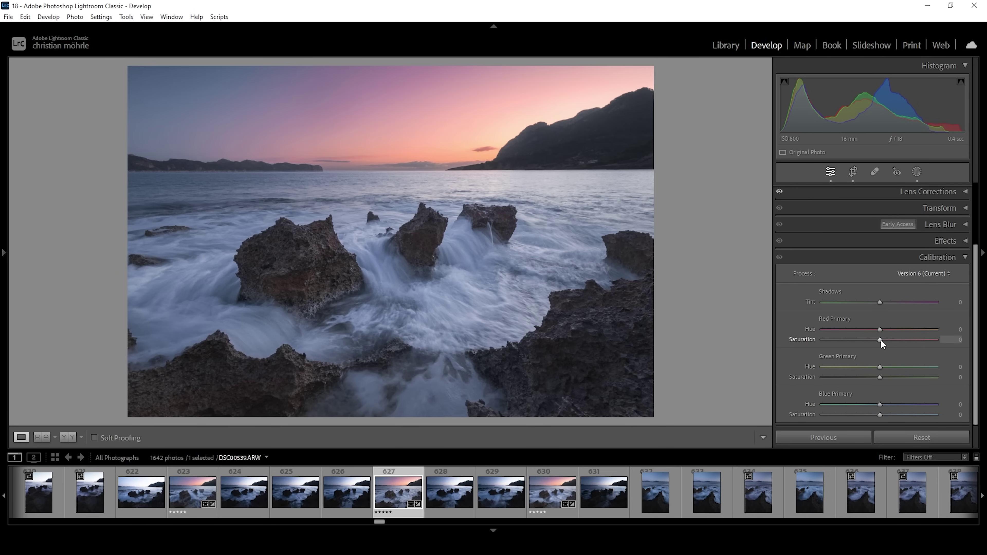
Set Red Primary Saturation +11, Green Primary Saturation +13, Blue Primary Hue -8 and Saturation +9
drag(881, 340, 888, 342)
drag(886, 379, 886, 379)
drag(885, 418, 884, 416)
drag(876, 405, 875, 405)
In the Detail panel, sharpen with Amount 72, Radius 0.5, Detail 100 and Masking 67
click(956, 257)
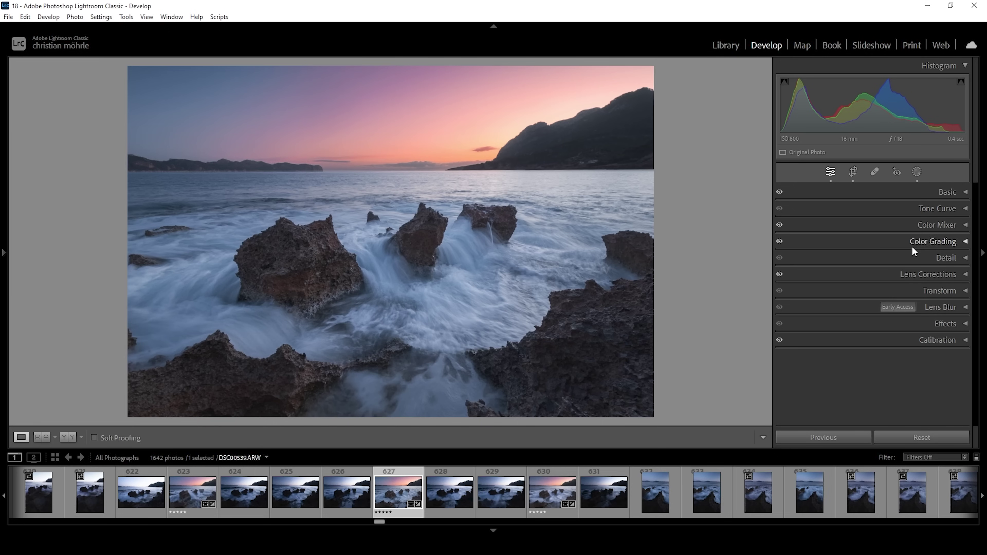
click(935, 258)
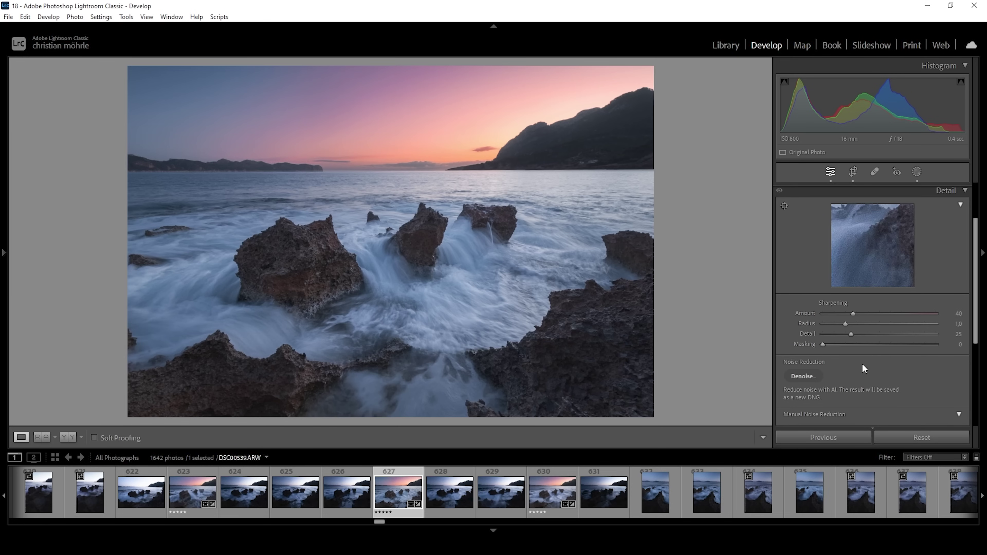
drag(847, 323, 871, 319)
click(878, 316)
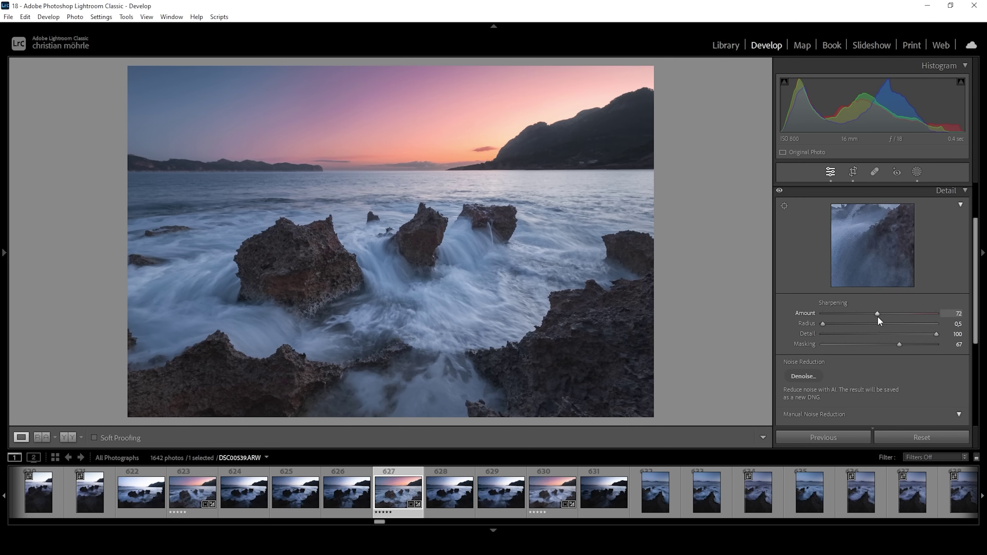